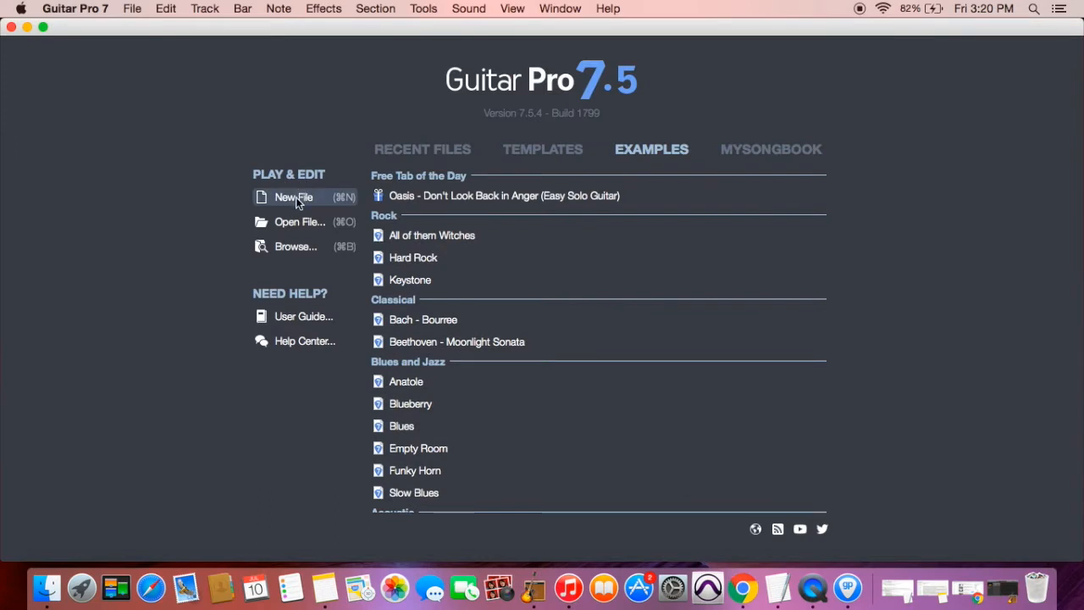
Create a new blank score with a Ukulele track from Stringed > Other
{"action": "left_click", "coordinate": [296, 197]}
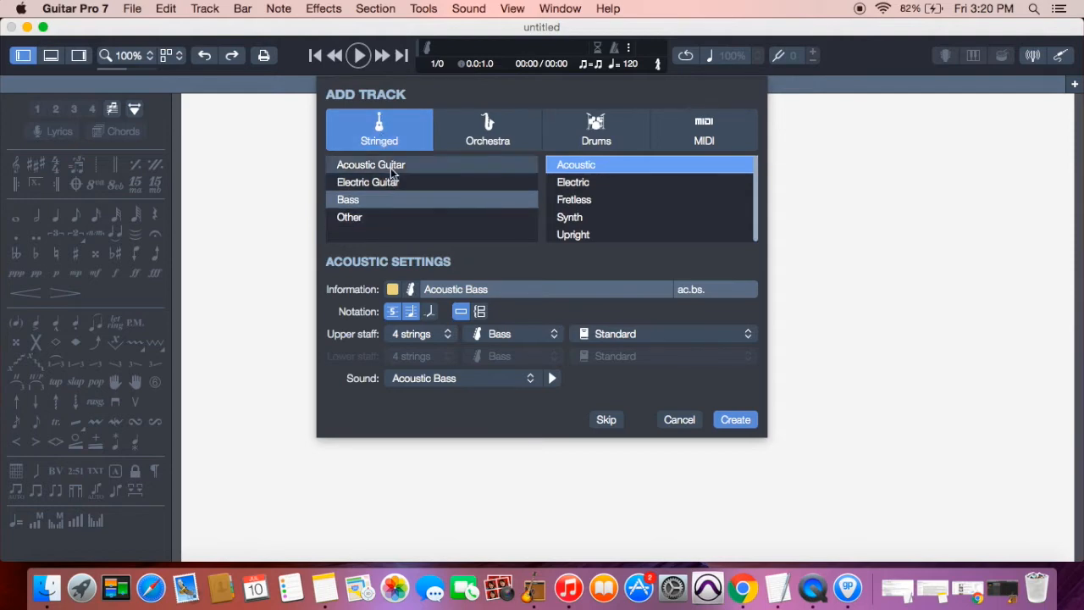
{"action": "left_click", "coordinate": [370, 219]}
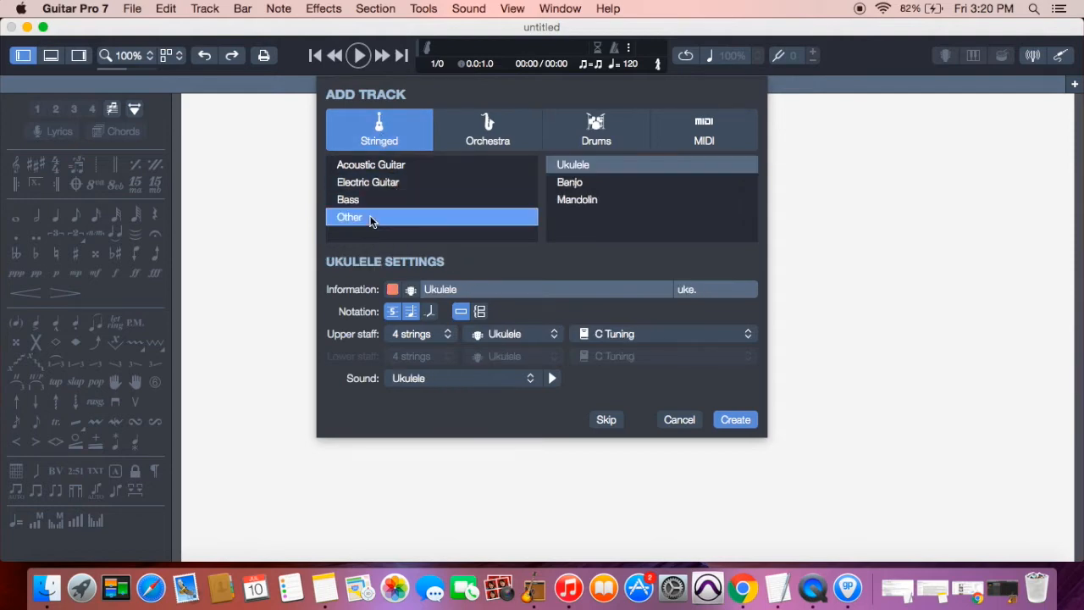
{"action": "left_click", "coordinate": [610, 166]}
{"action": "left_click", "coordinate": [735, 420]}
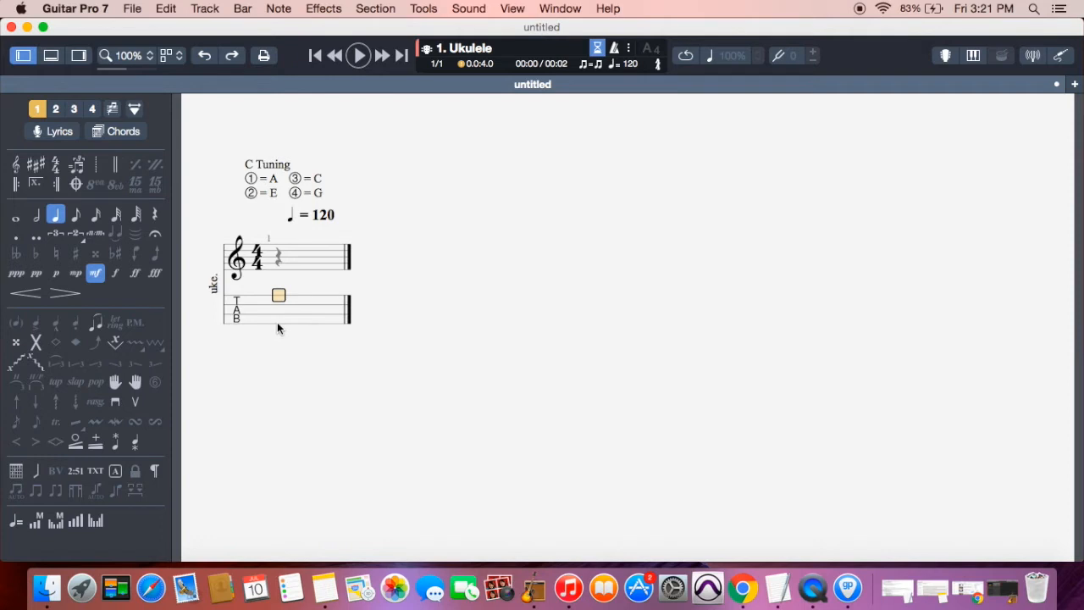
Enter the 3-0-0-0 C chord down the strings on beat 1 of bar 1
{"action": "type", "text": "3"}
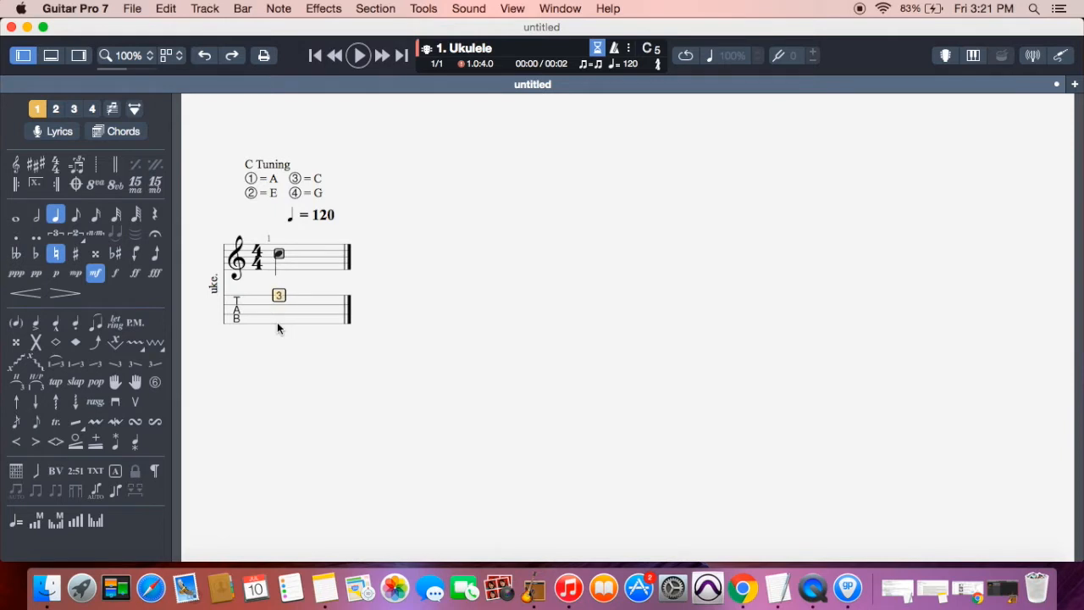
{"action": "key", "text": "Down"}
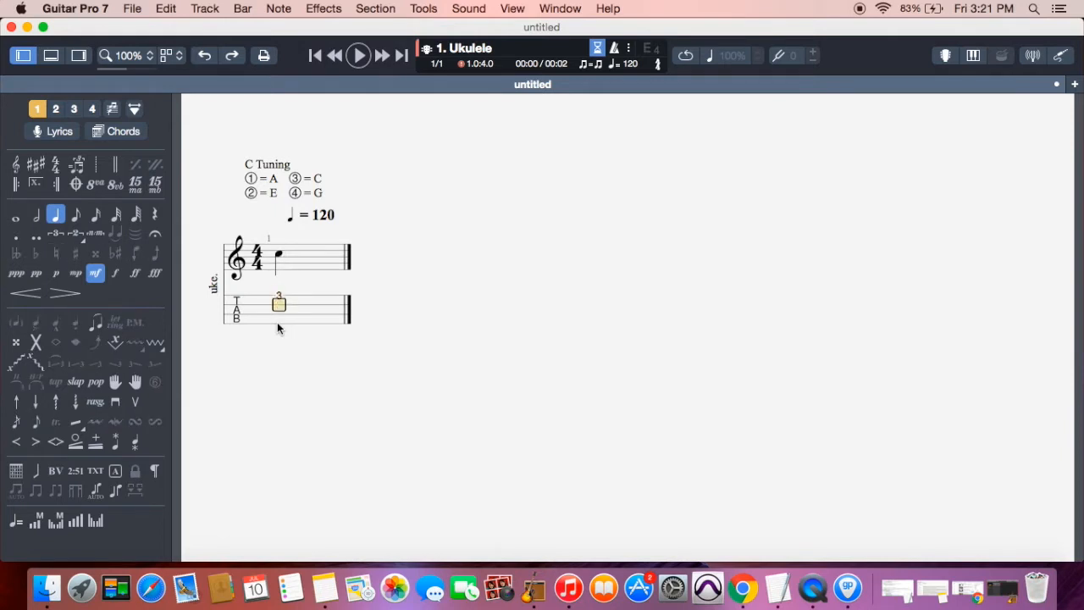
{"action": "type", "text": "0"}
{"action": "key", "text": "Down"}
{"action": "type", "text": "0"}
{"action": "key", "text": "Down"}
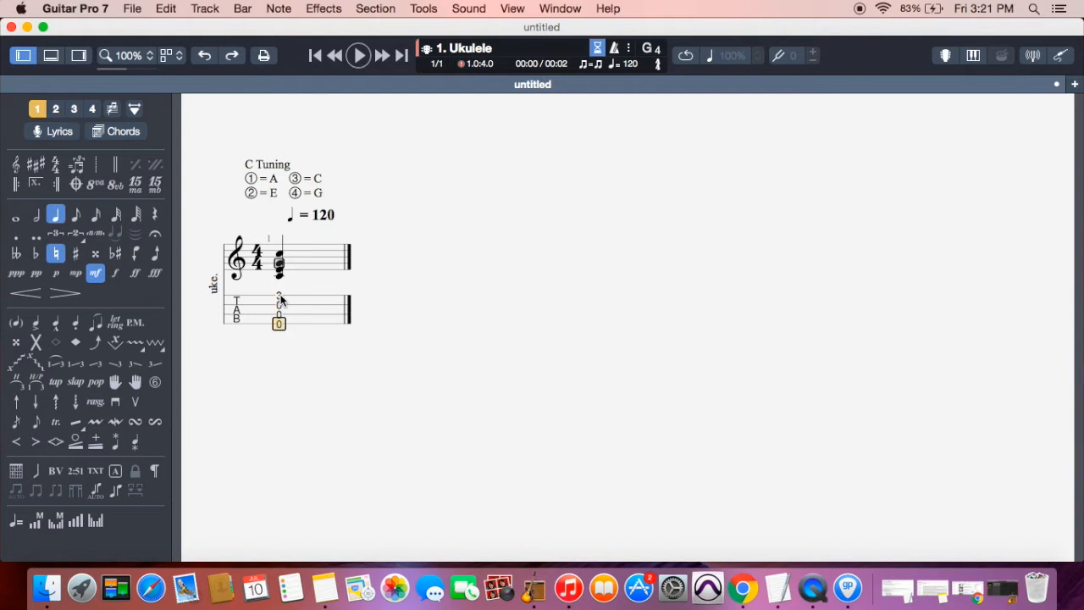
Add single notes at fret 5 and fret 7 on the next two beats
{"action": "left_click", "coordinate": [279, 296]}
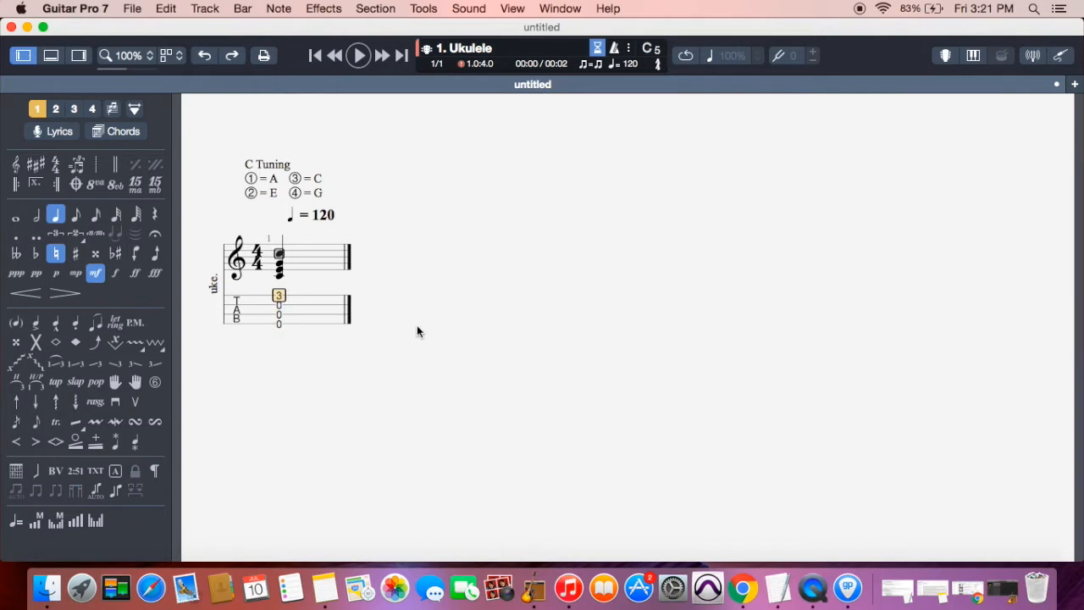
{"action": "key", "text": "Right"}
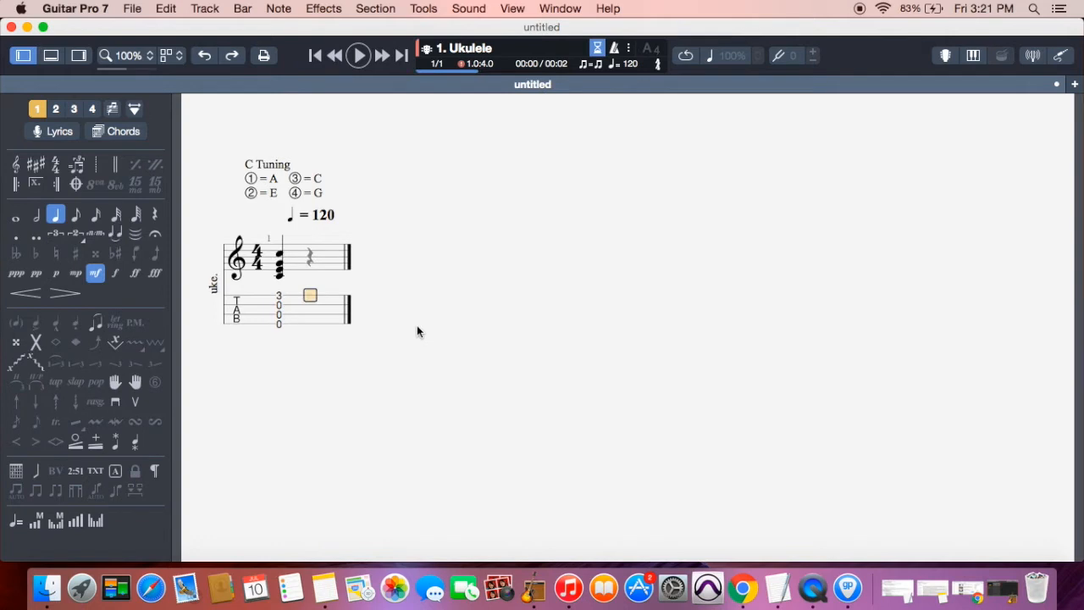
{"action": "key", "text": "5"}
{"action": "key", "text": "Right"}
{"action": "key", "text": "7"}
{"action": "key", "text": "Left"}
{"action": "key", "text": "Left"}
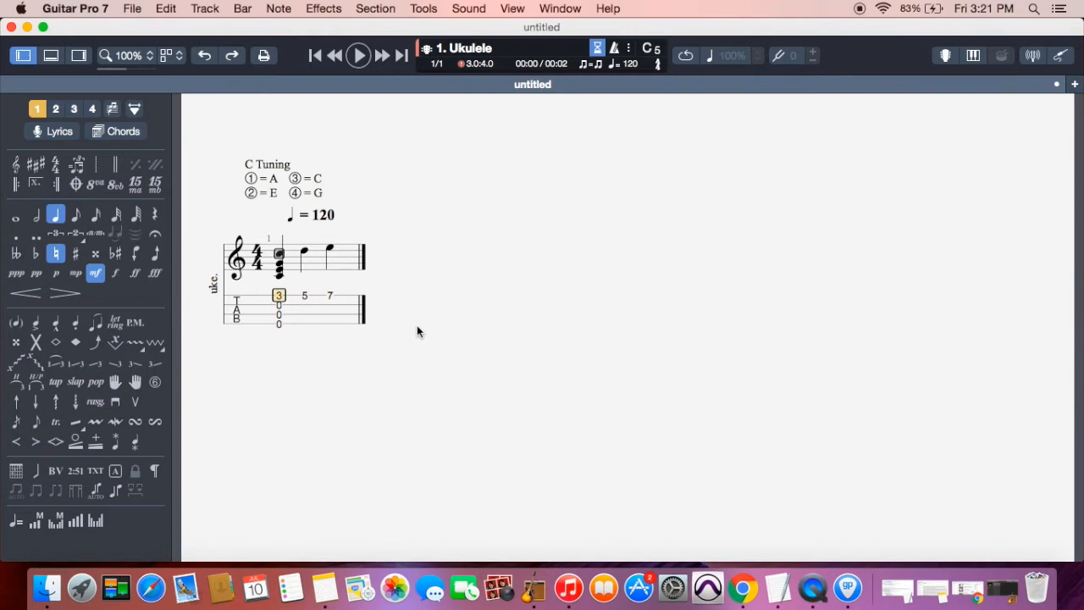
{"action": "key", "text": "Right"}
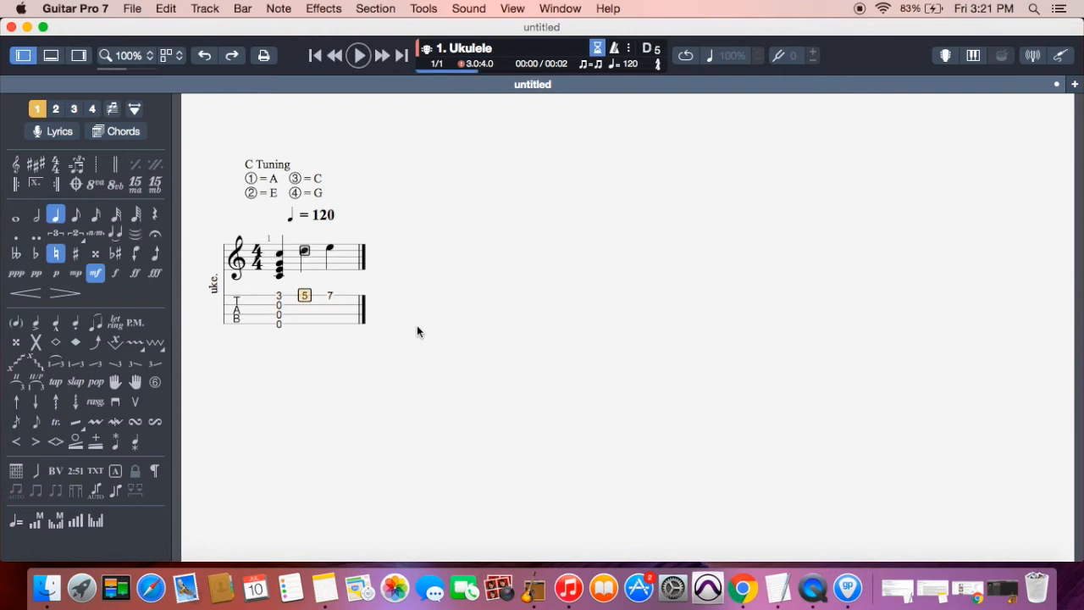
{"action": "key", "text": "Right"}
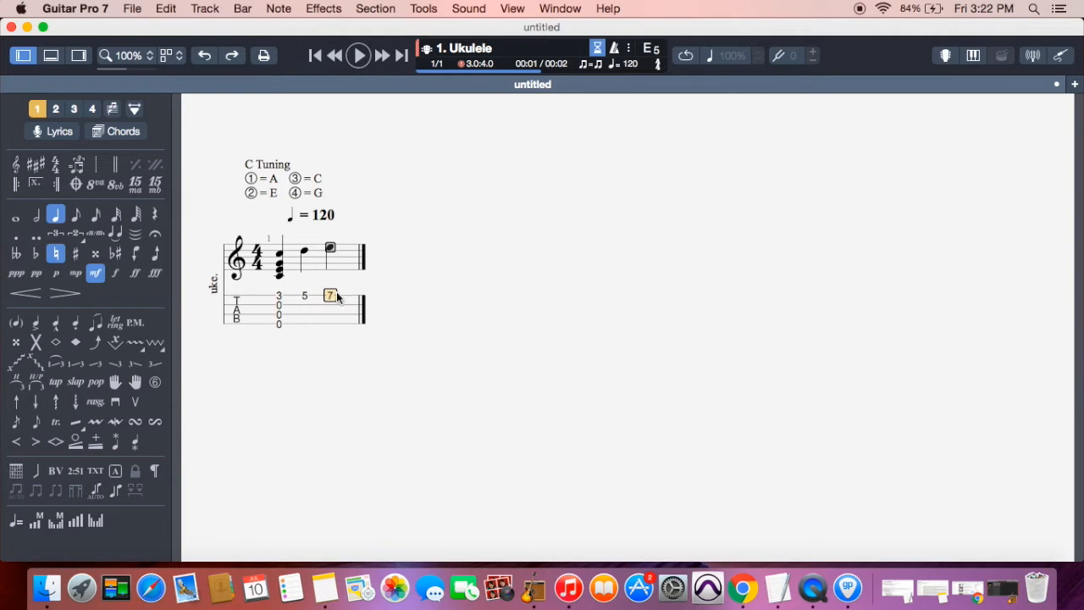
Make the fret 7 and fret 5 notes eighth notes
{"action": "left_click", "coordinate": [78, 216]}
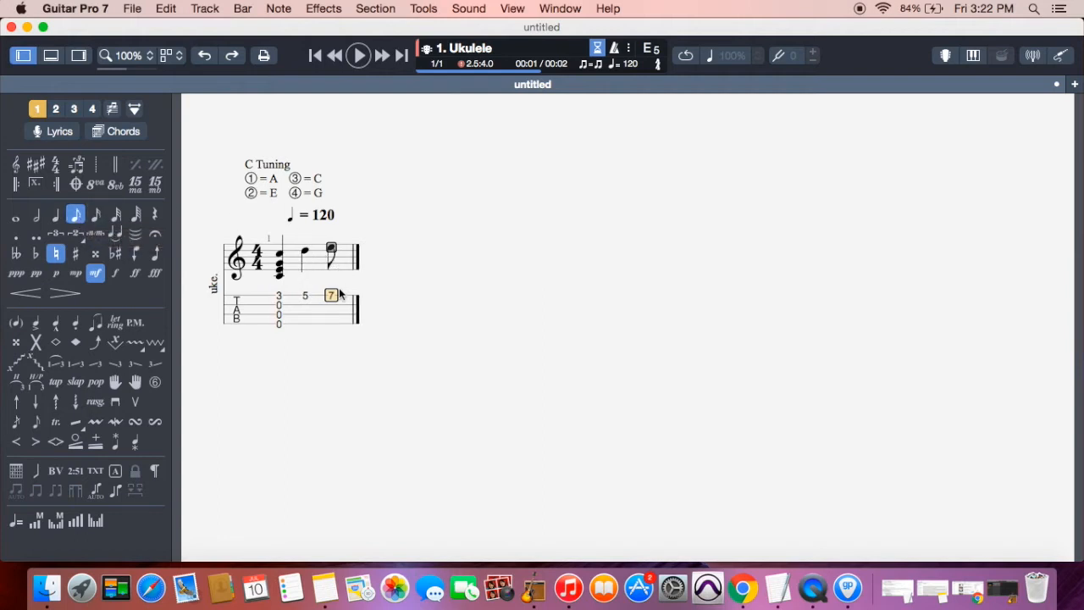
{"action": "left_click", "coordinate": [305, 296]}
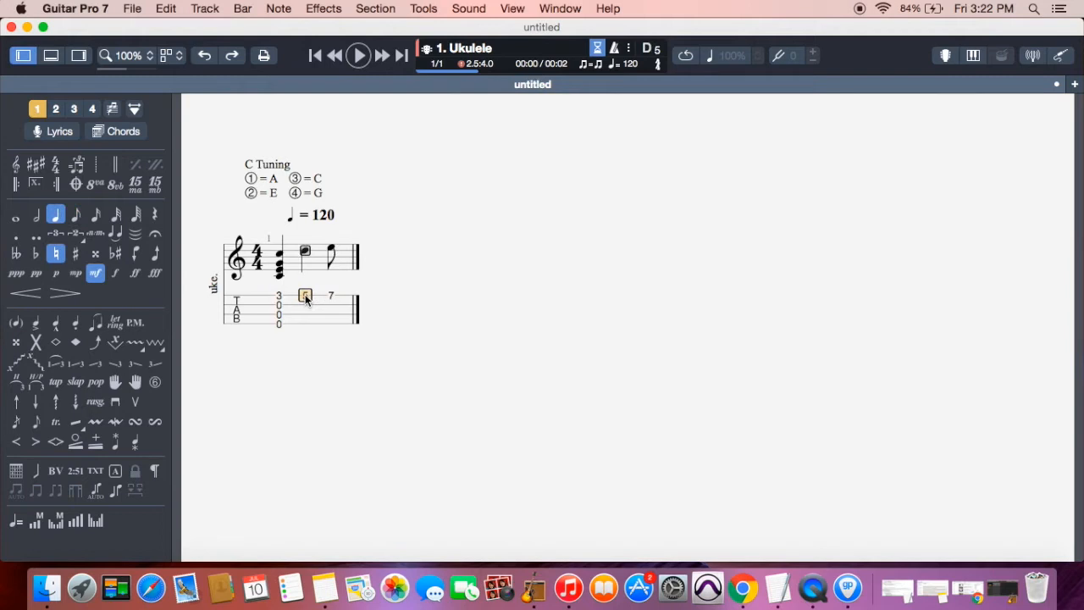
{"action": "left_click", "coordinate": [78, 211]}
Add a 3-0-0-0 chord on the next beat and make it a half note
{"action": "key", "text": "Right"}
{"action": "key", "text": "Right"}
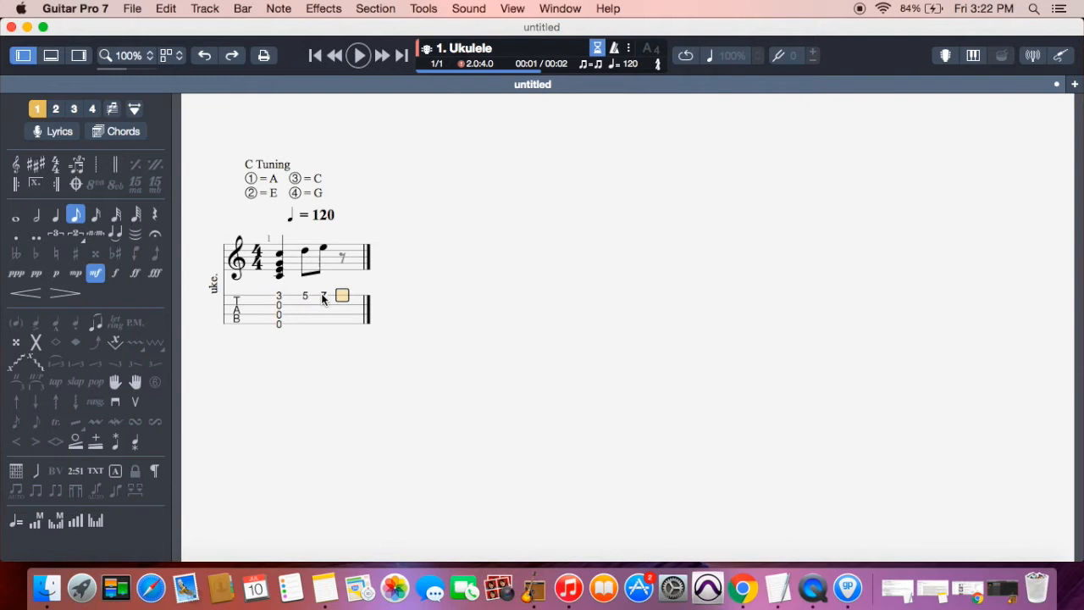
{"action": "type", "text": "3"}
{"action": "key", "text": "Down"}
{"action": "type", "text": "0"}
{"action": "key", "text": "Down"}
{"action": "type", "text": "0"}
{"action": "key", "text": "Down"}
{"action": "type", "text": "0"}
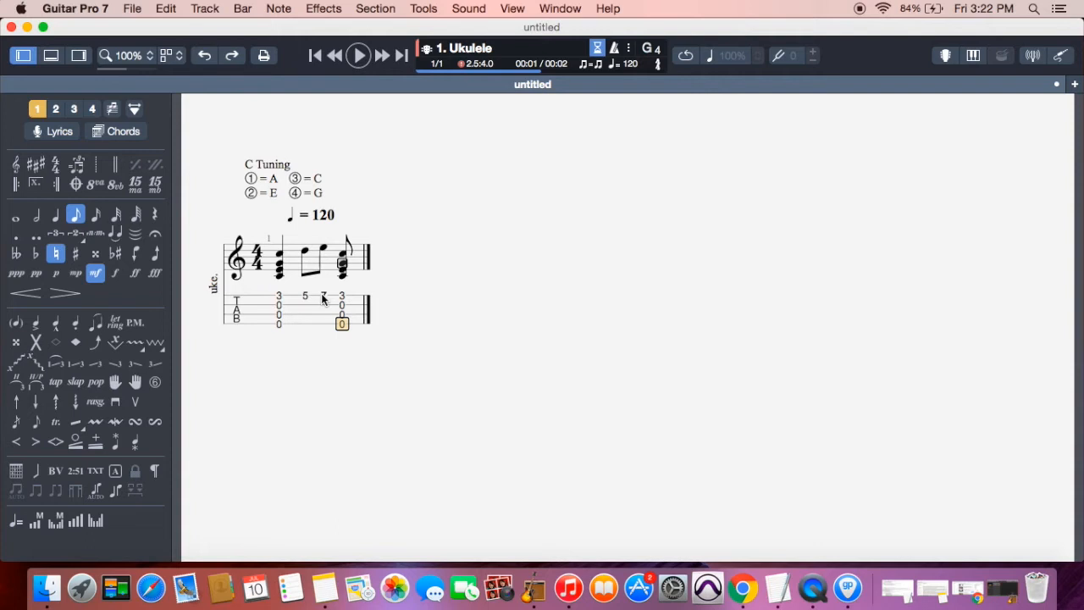
{"action": "left_click", "coordinate": [36, 217]}
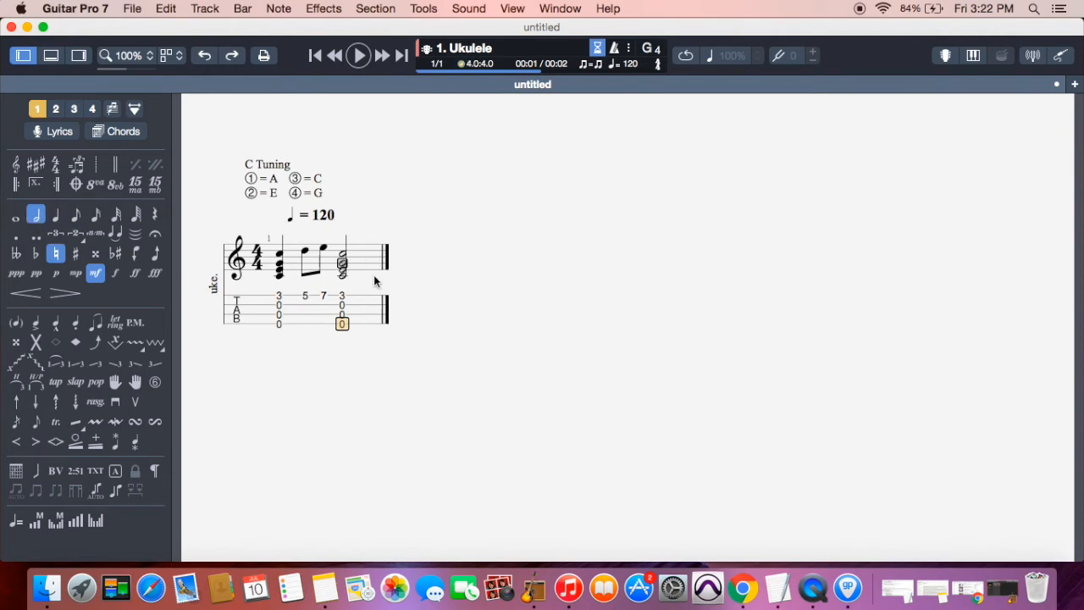
Play back bar 1 from its first chord, then select the closing chord
{"action": "left_click", "coordinate": [279, 314]}
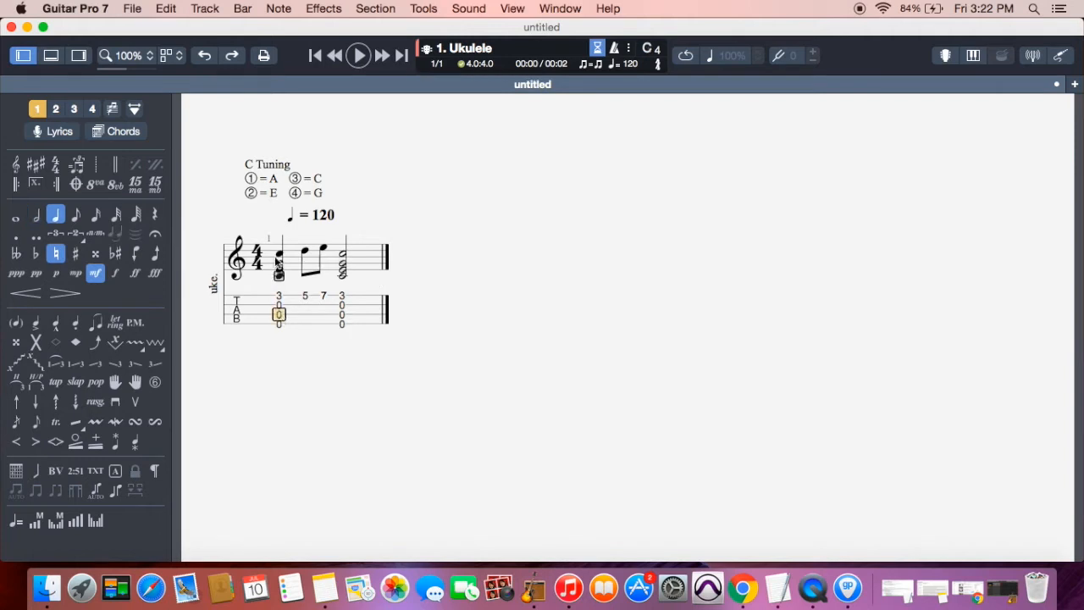
{"action": "left_click", "coordinate": [359, 55]}
{"action": "left_click", "coordinate": [341, 326]}
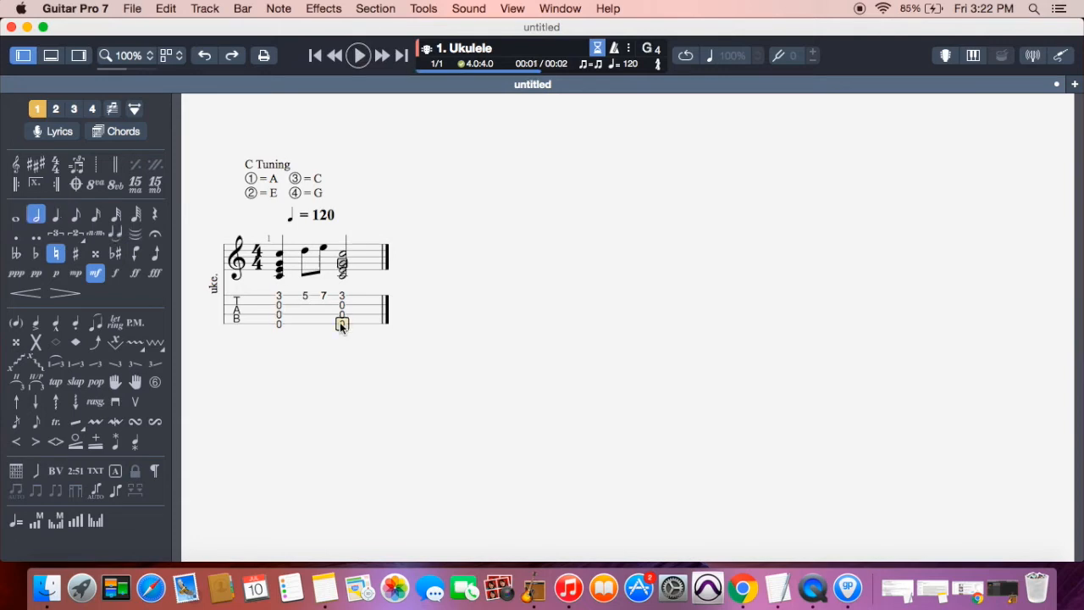
Start bar 2 with a 2-3-2-0 chord entered up the strings
{"action": "key", "text": "Right"}
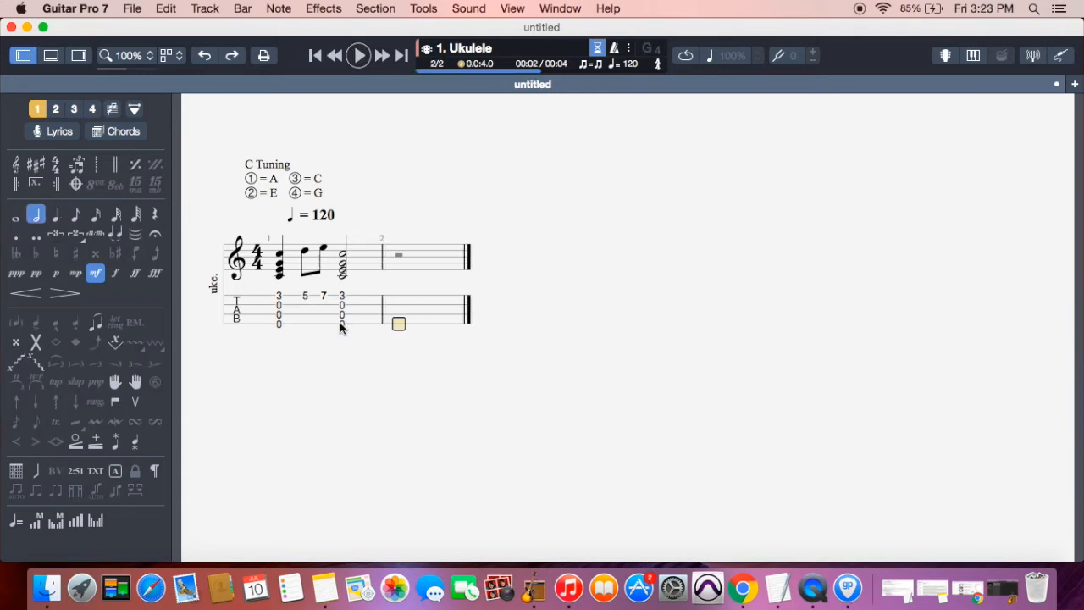
{"action": "type", "text": "0"}
{"action": "key", "text": "Up"}
{"action": "type", "text": "2"}
{"action": "key", "text": "Up"}
{"action": "type", "text": "3"}
{"action": "key", "text": "Up"}
{"action": "type", "text": "2"}
Add a 3-0-0-0 chord on the next beat of bar 2
{"action": "key", "text": "Right"}
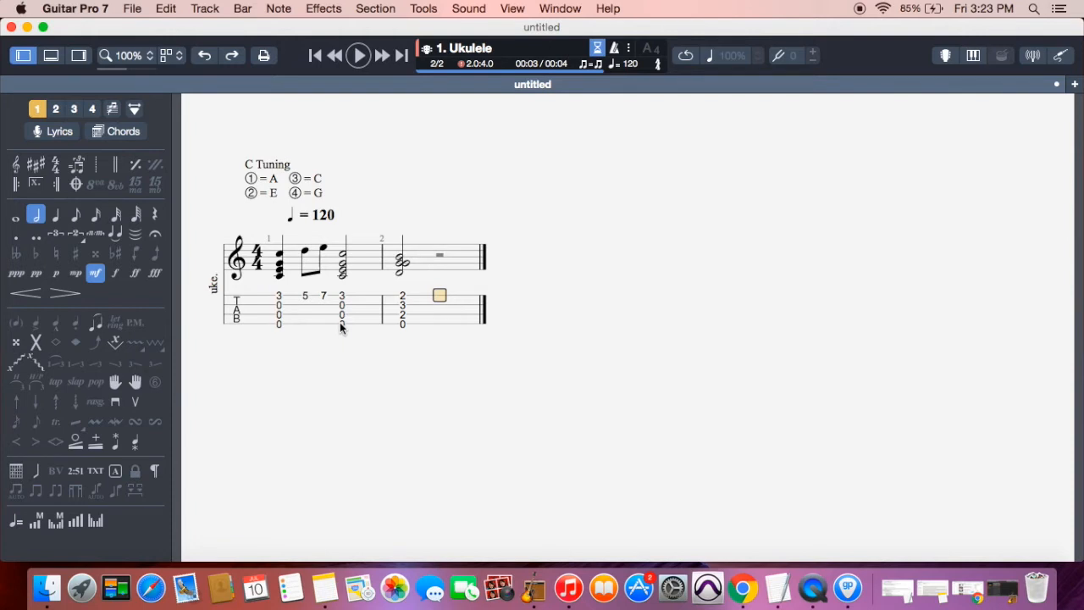
{"action": "type", "text": "3"}
{"action": "key", "text": "Down"}
{"action": "type", "text": "0"}
{"action": "key", "text": "Down"}
{"action": "type", "text": "0"}
{"action": "key", "text": "Down"}
{"action": "type", "text": "0"}
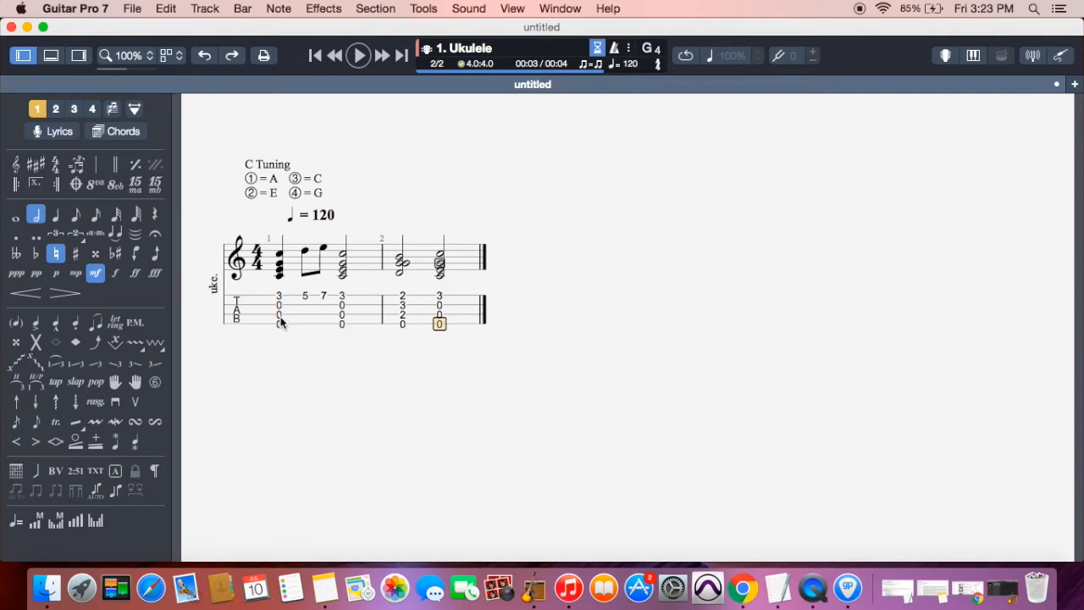
Play back both bars from the start, then select bar 2's last chord
{"action": "left_click", "coordinate": [280, 323]}
{"action": "left_click", "coordinate": [360, 57]}
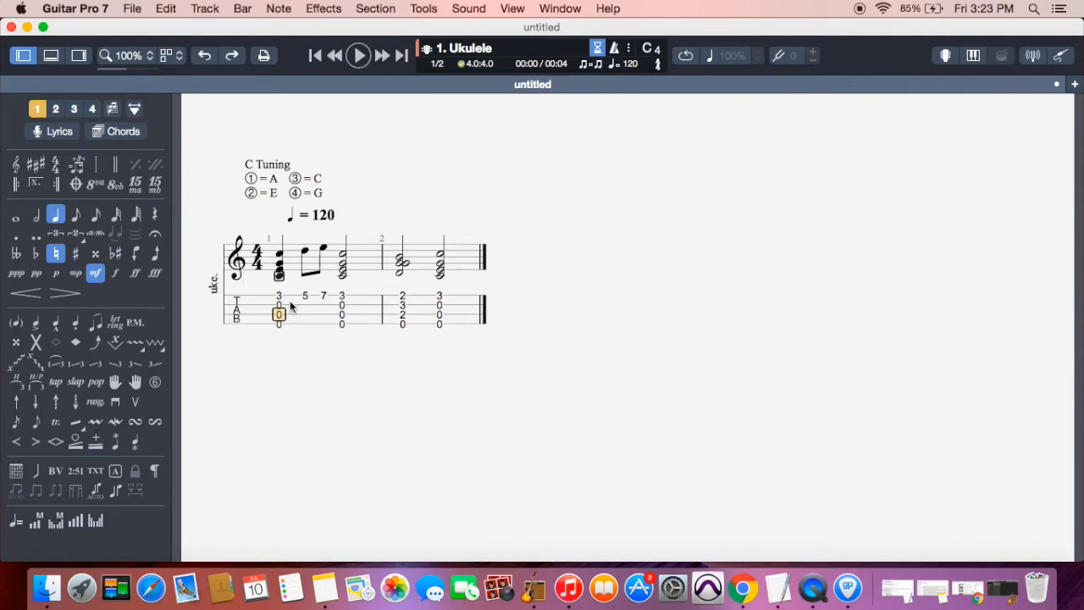
{"action": "left_click", "coordinate": [442, 315]}
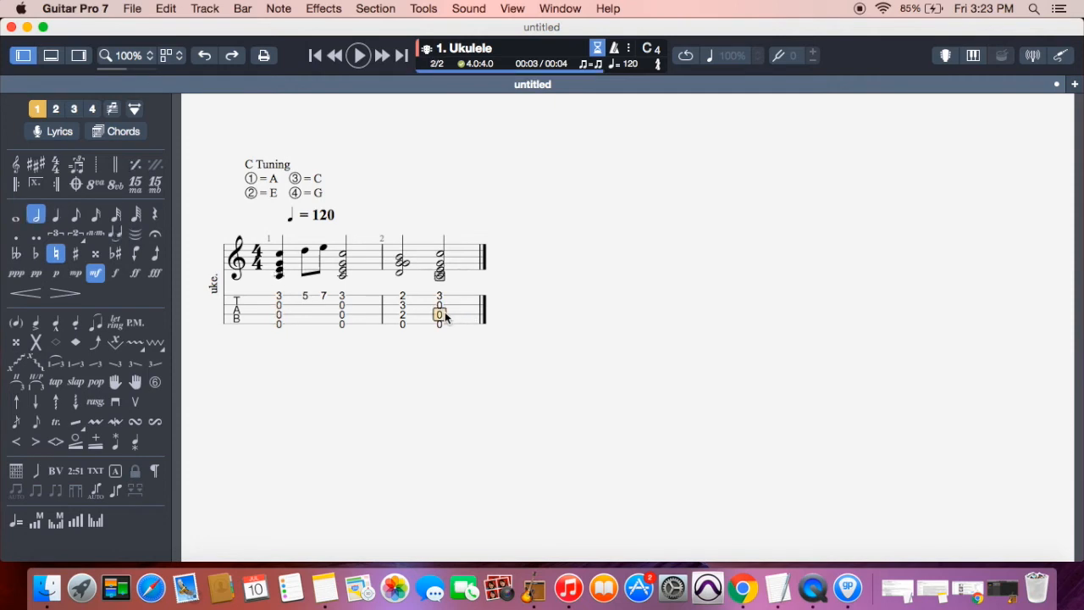
Apply Force Break Line from the last note's Bar context menu
{"action": "right_click", "coordinate": [446, 317]}
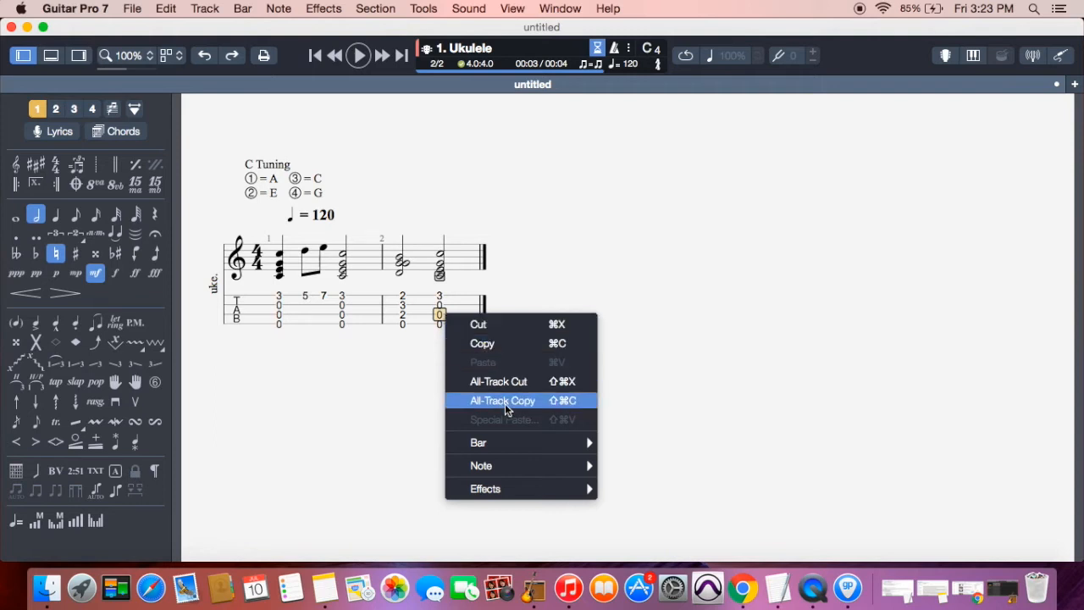
{"action": "mouse_move", "coordinate": [504, 447]}
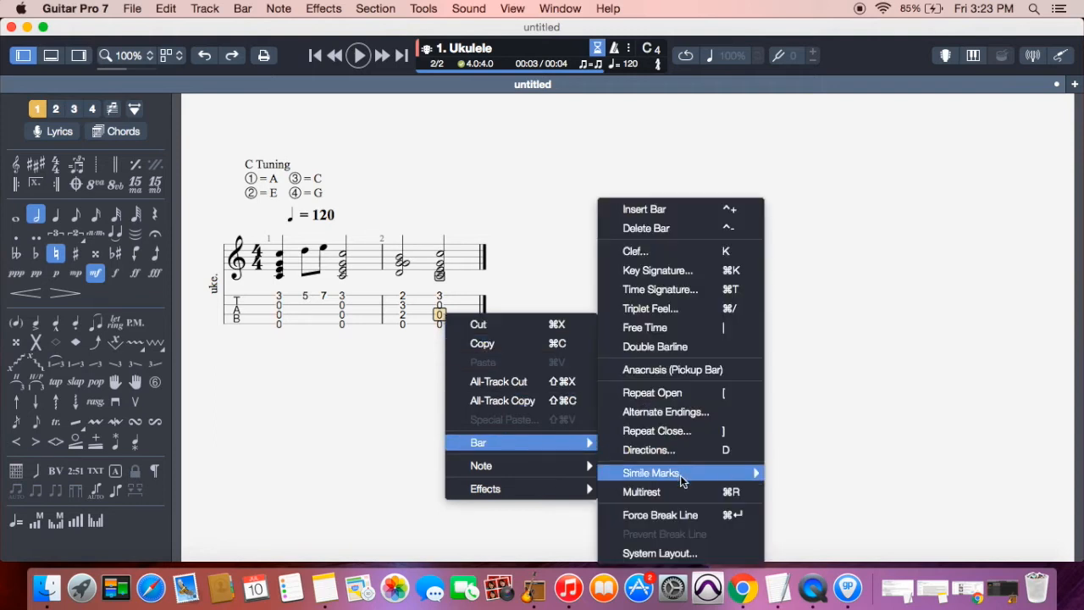
{"action": "left_click", "coordinate": [677, 515]}
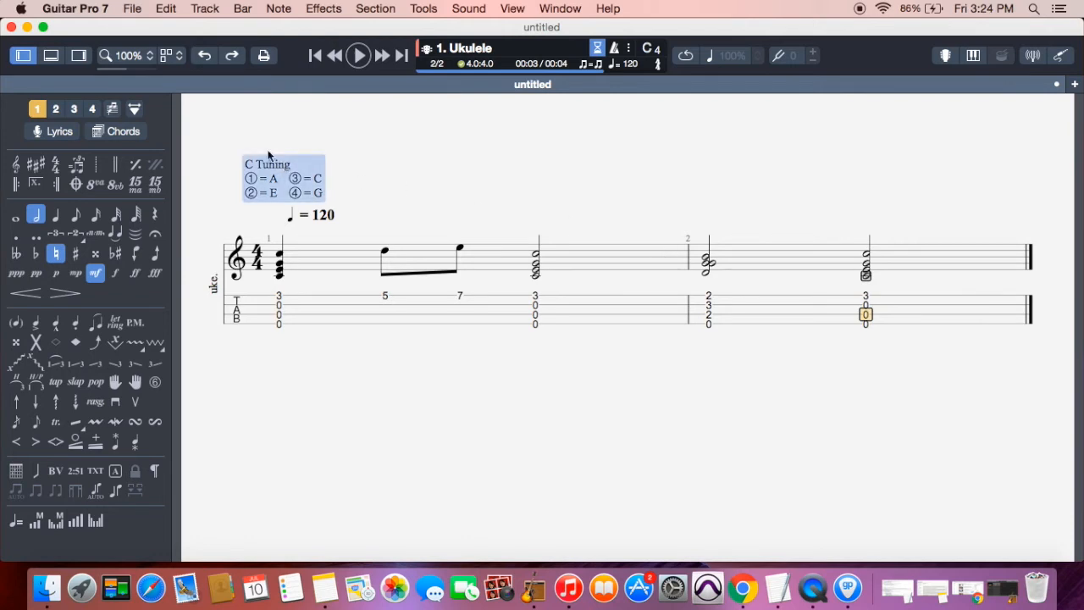
In the Stylesheet's Header & Footer settings, set the title to 'Short Song'
{"action": "left_click", "coordinate": [134, 10]}
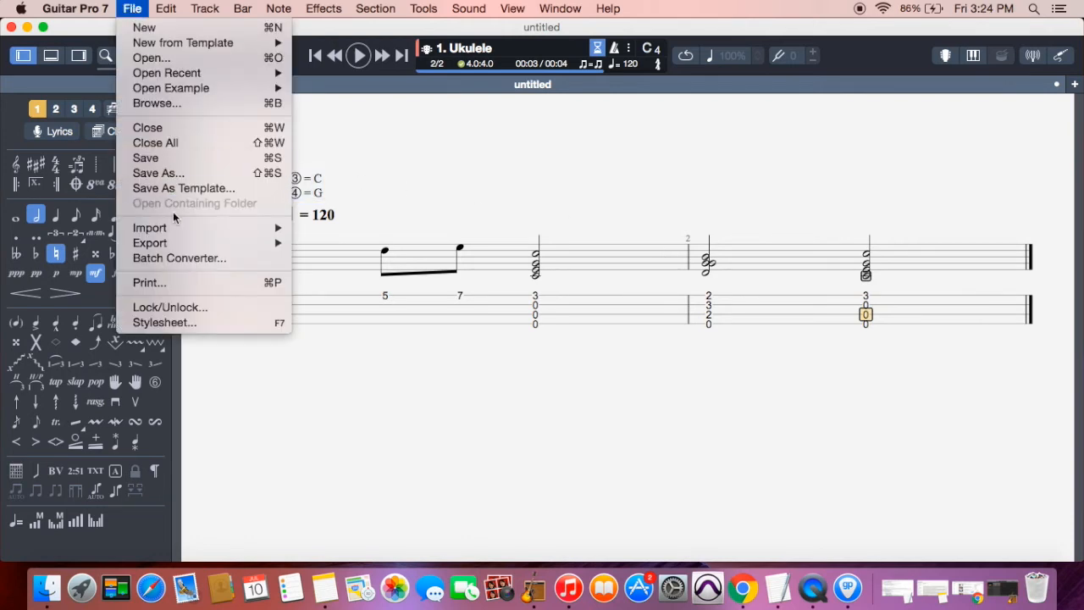
{"action": "left_click", "coordinate": [176, 327]}
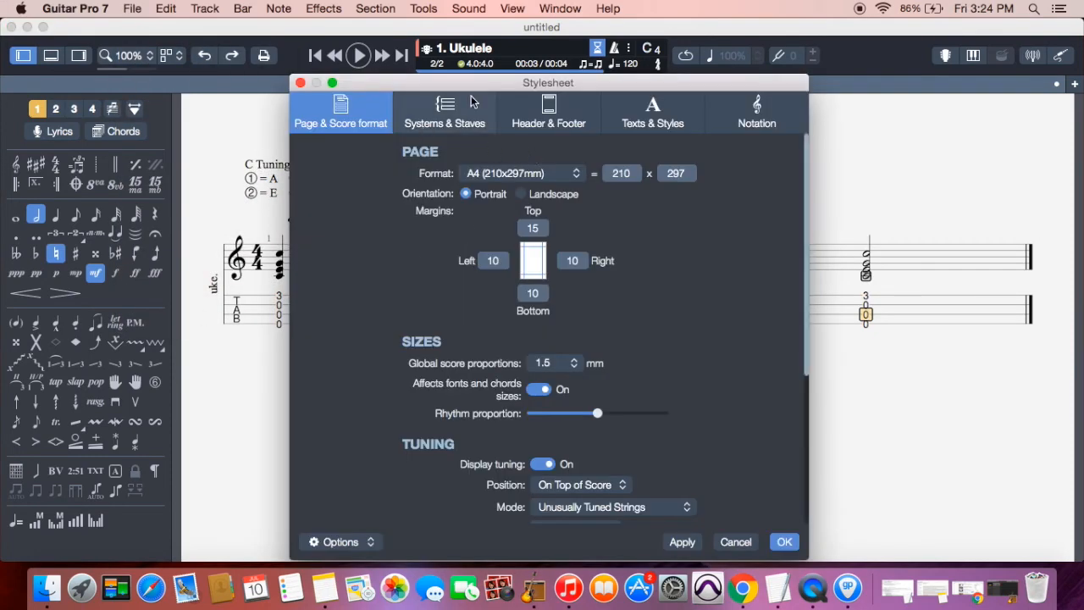
{"action": "left_click", "coordinate": [555, 113]}
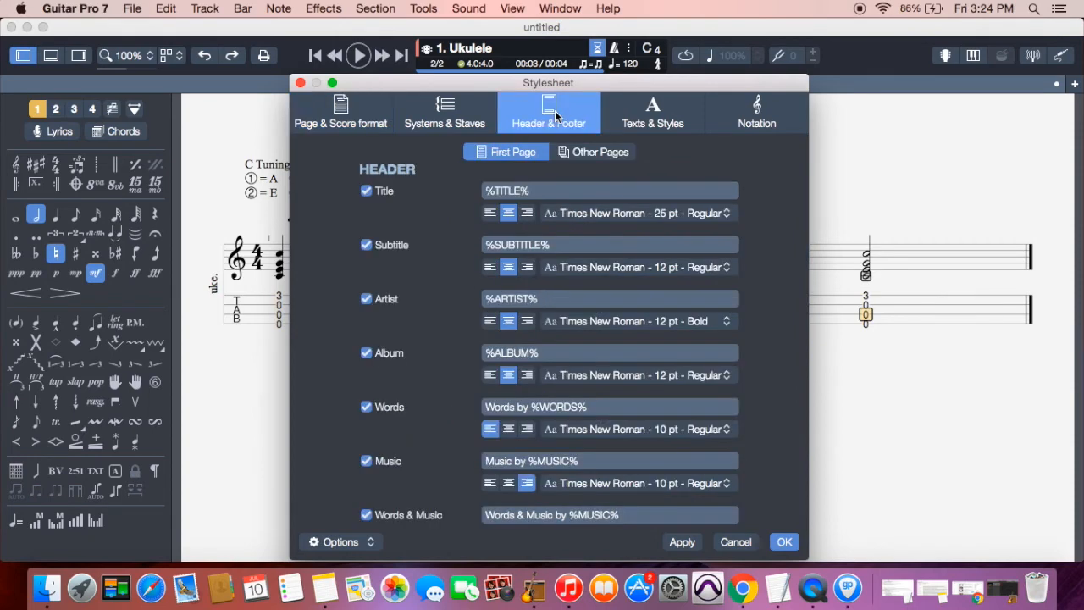
{"action": "triple_click", "coordinate": [537, 191]}
{"action": "type", "text": "Short so"}
{"action": "key", "text": "BackSpace"}
{"action": "key", "text": "BackSpace"}
{"action": "type", "text": "Song"}
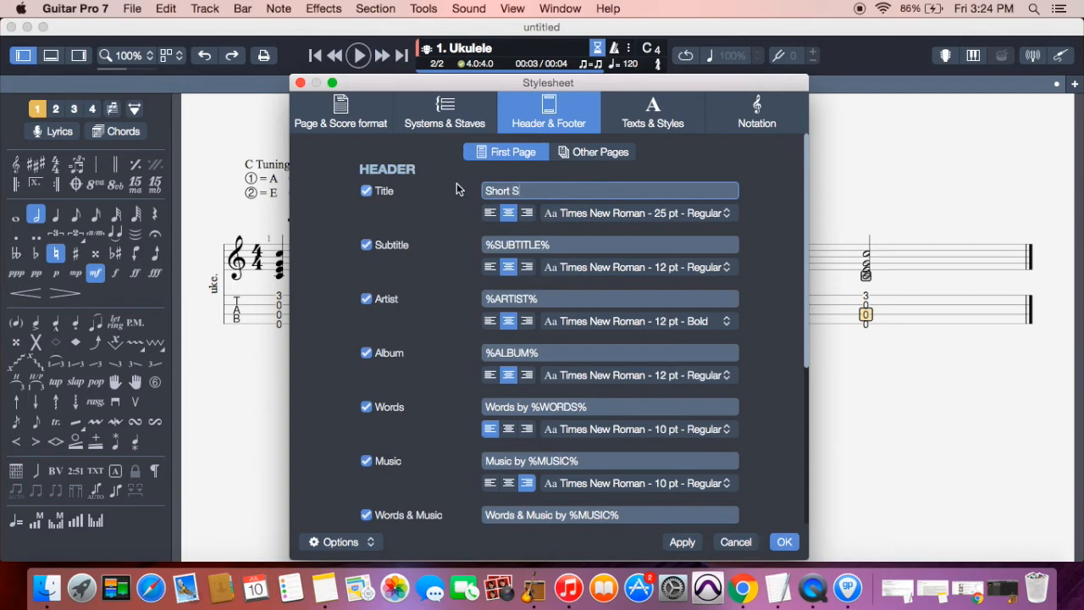
Set subtitle 'Ukulele song #2', enter the author's name as Artist and Music, and apply
{"action": "triple_click", "coordinate": [562, 245]}
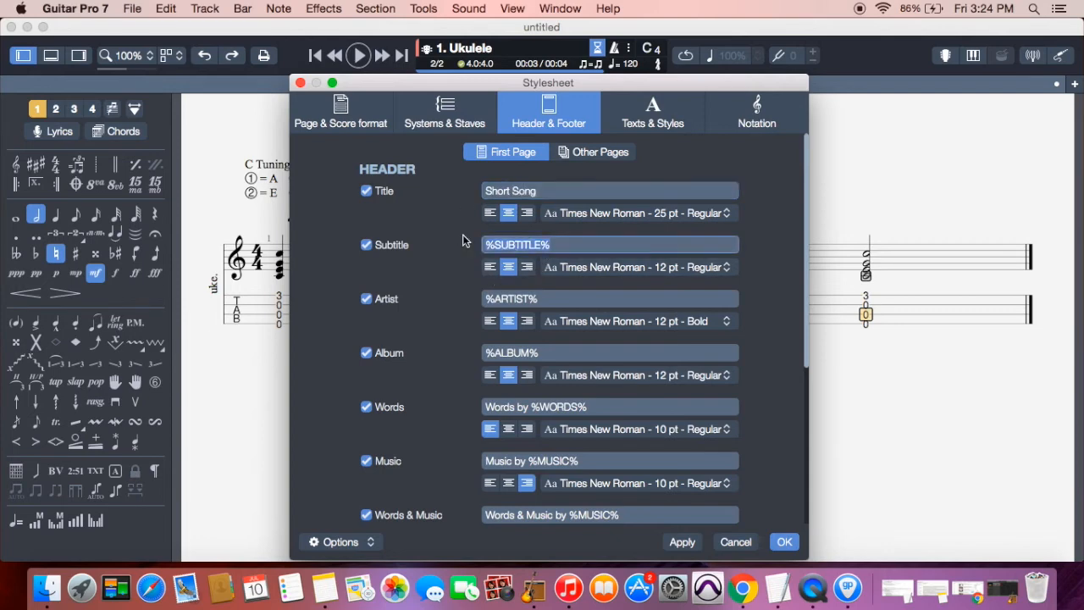
{"action": "type", "text": "Uk"}
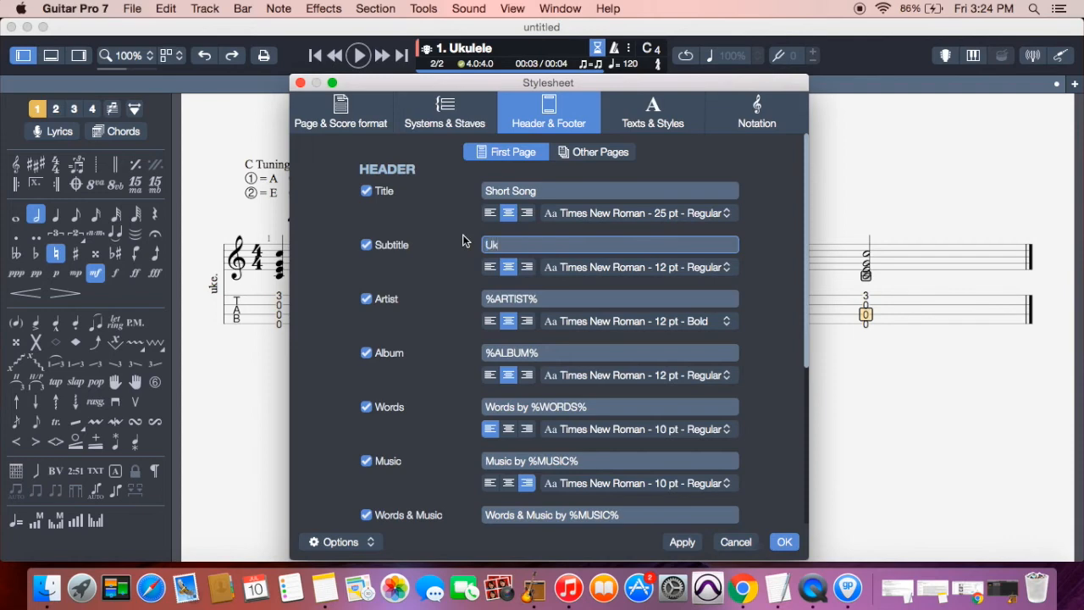
{"action": "type", "text": "ulele song #2"}
{"action": "key", "text": "Tab"}
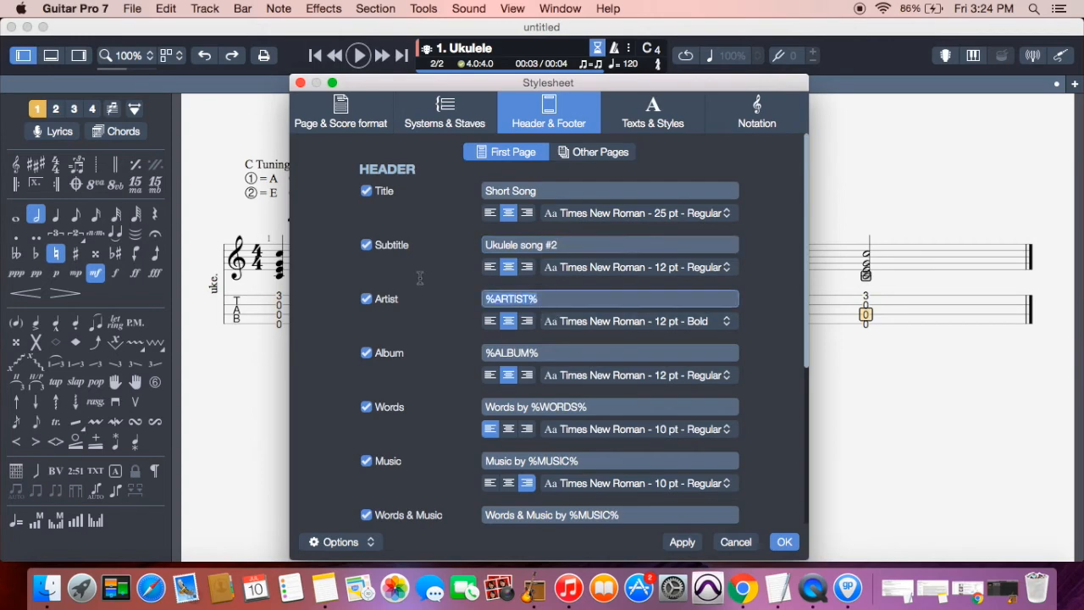
{"action": "key", "text": "BackSpace"}
{"action": "type", "text": "Stephen"}
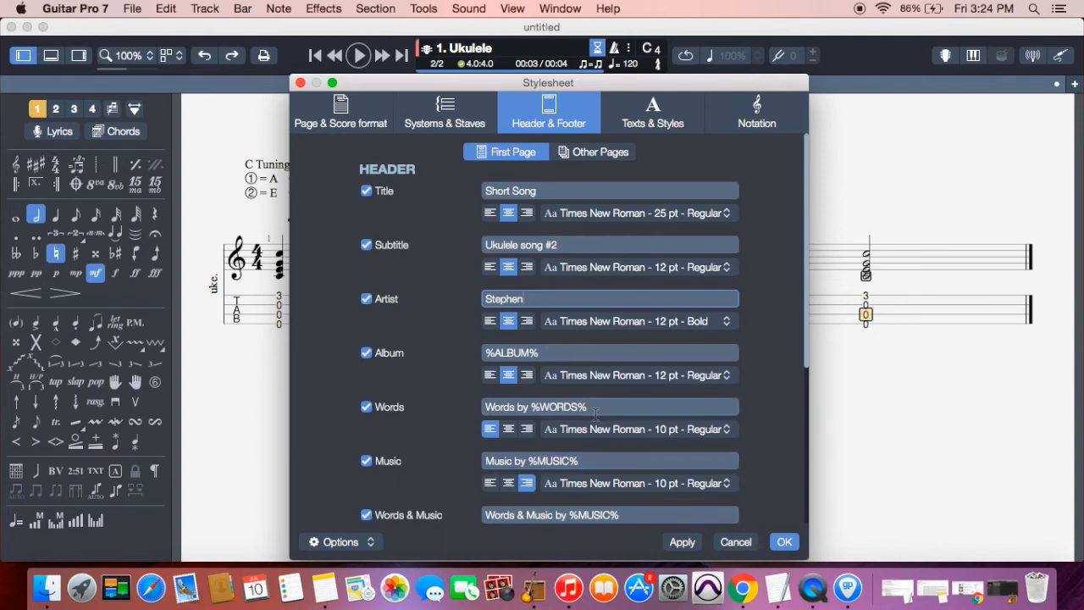
{"action": "left_click", "coordinate": [598, 459]}
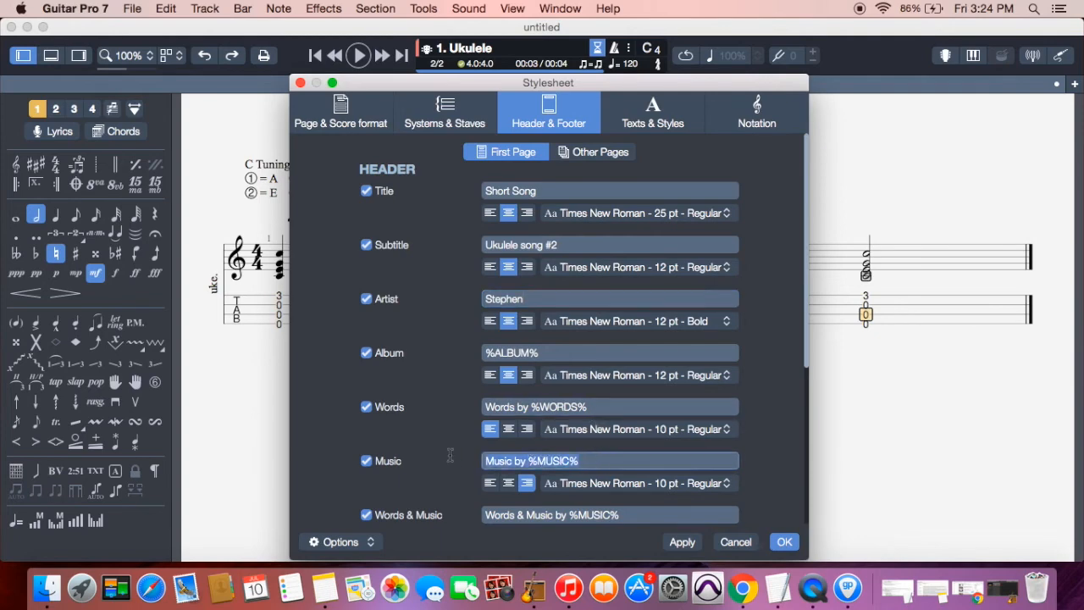
{"action": "type", "text": "Stephen"}
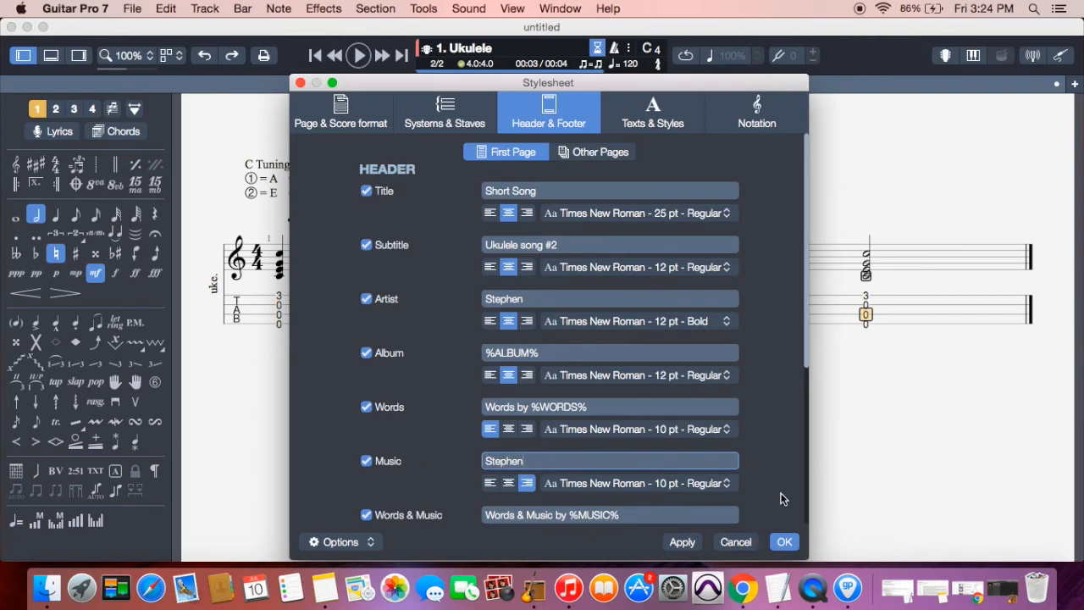
{"action": "scroll", "coordinate": [642, 509], "scroll_direction": "down", "scroll_amount": 5}
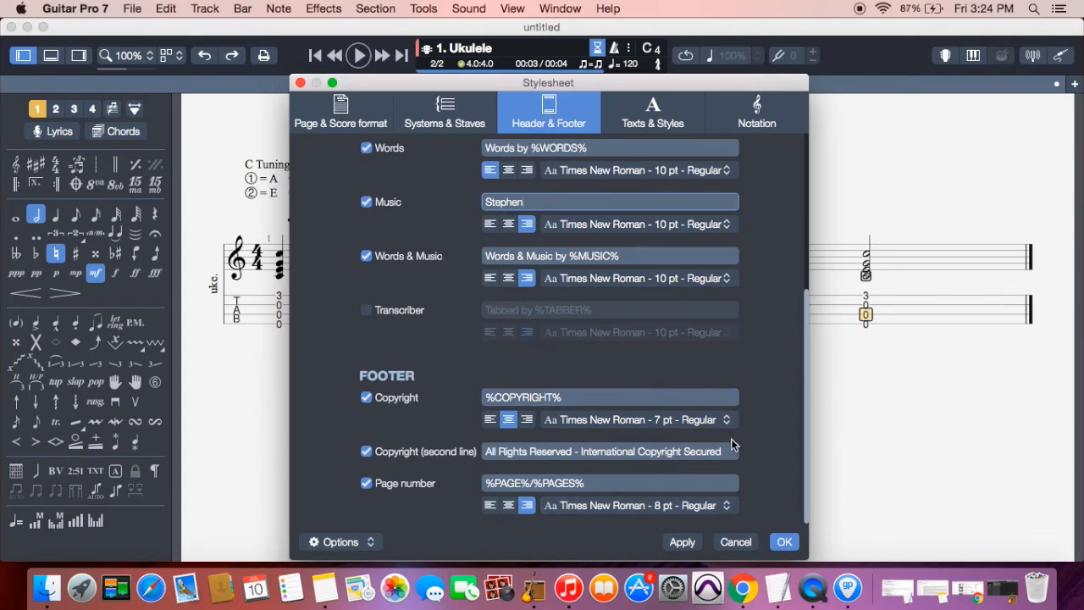
{"action": "left_click", "coordinate": [784, 542]}
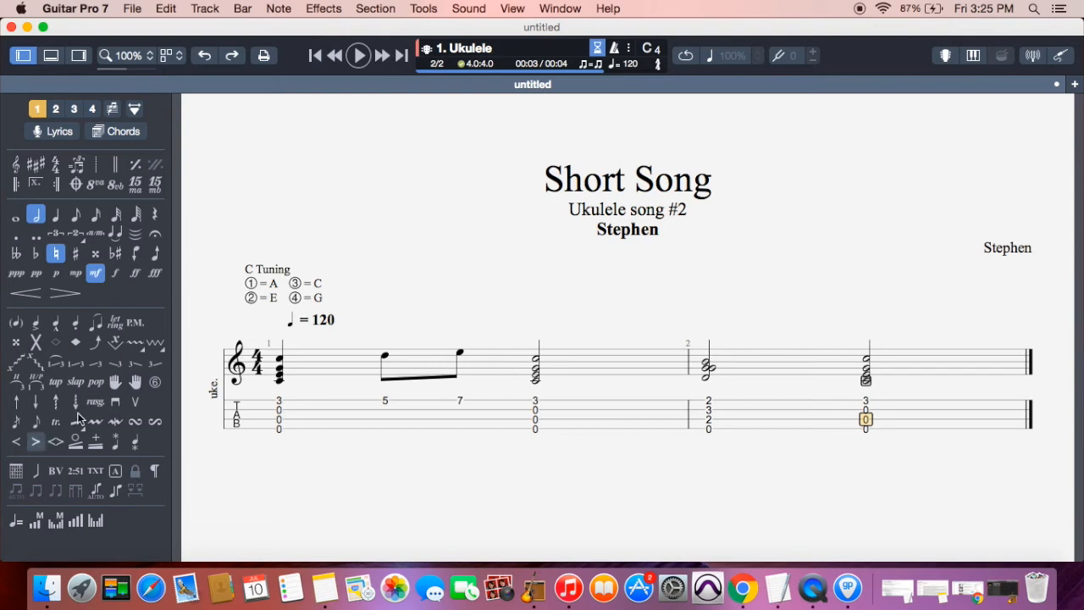
Change the tempo marking from 120 to 100 bpm in the Automation Editor
{"action": "double_click", "coordinate": [319, 327]}
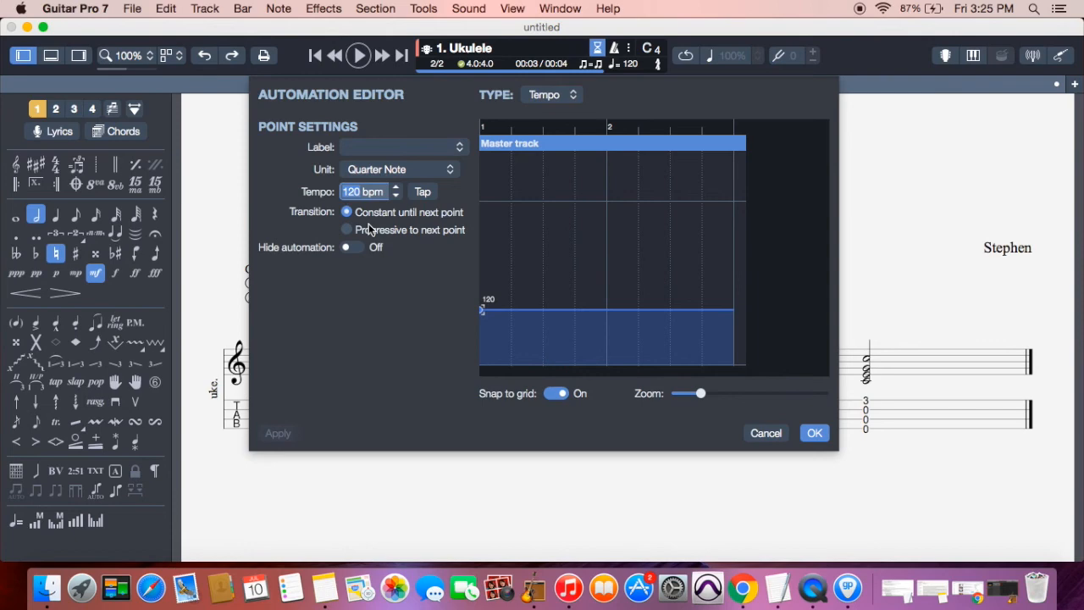
{"action": "type", "text": "100"}
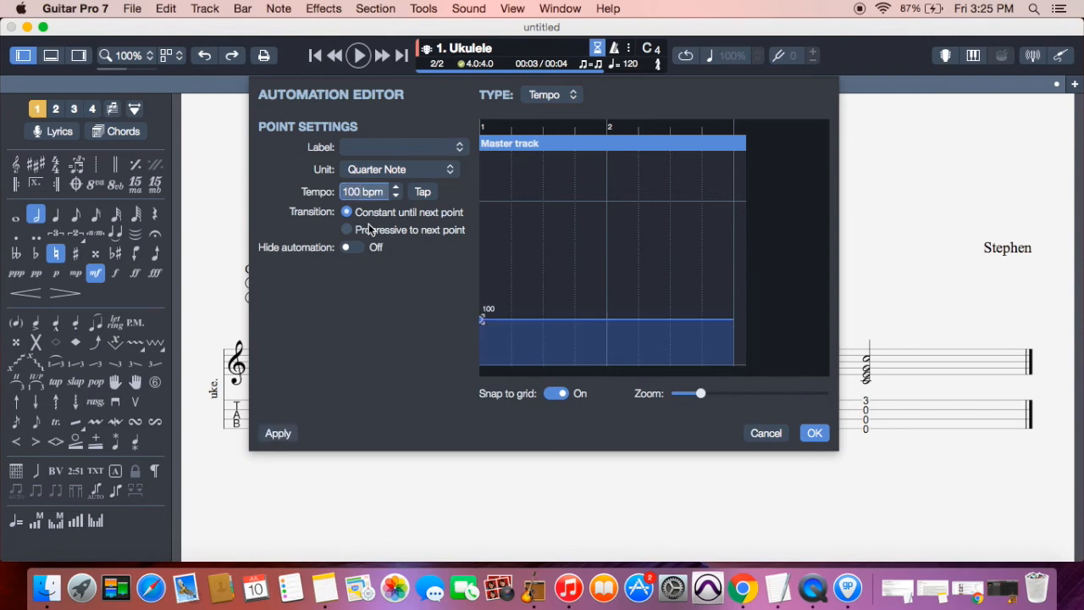
{"action": "left_click", "coordinate": [815, 433]}
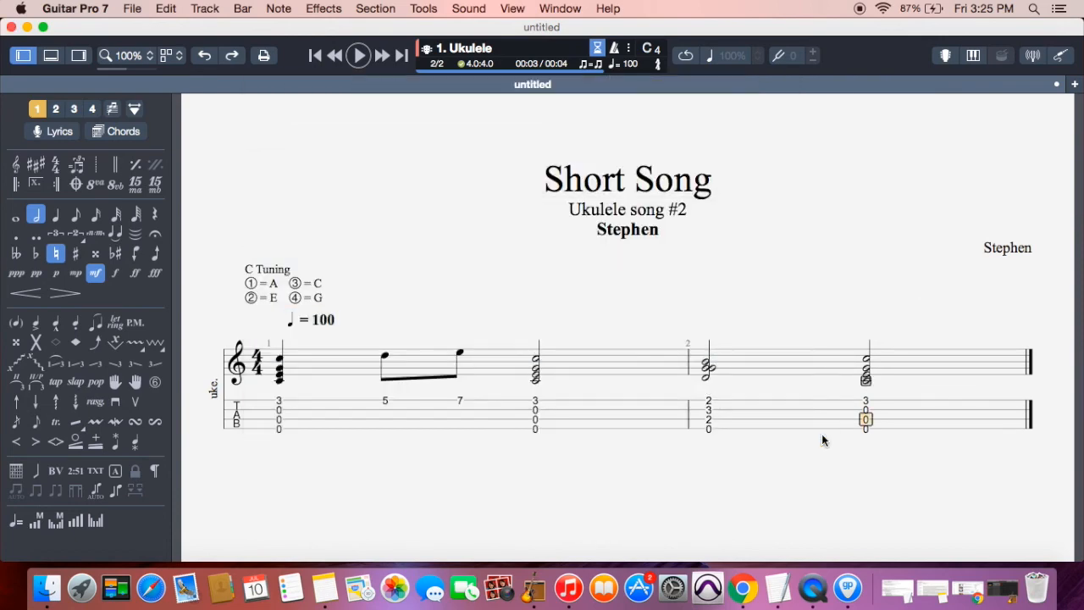
{"action": "key", "text": "Left"}
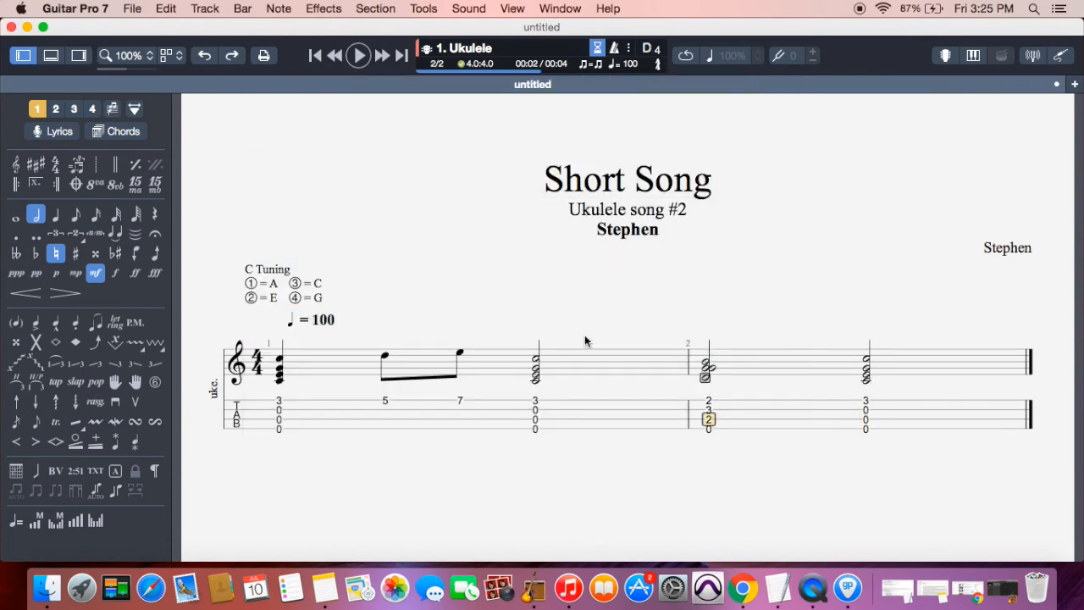
{"action": "left_click", "coordinate": [279, 420]}
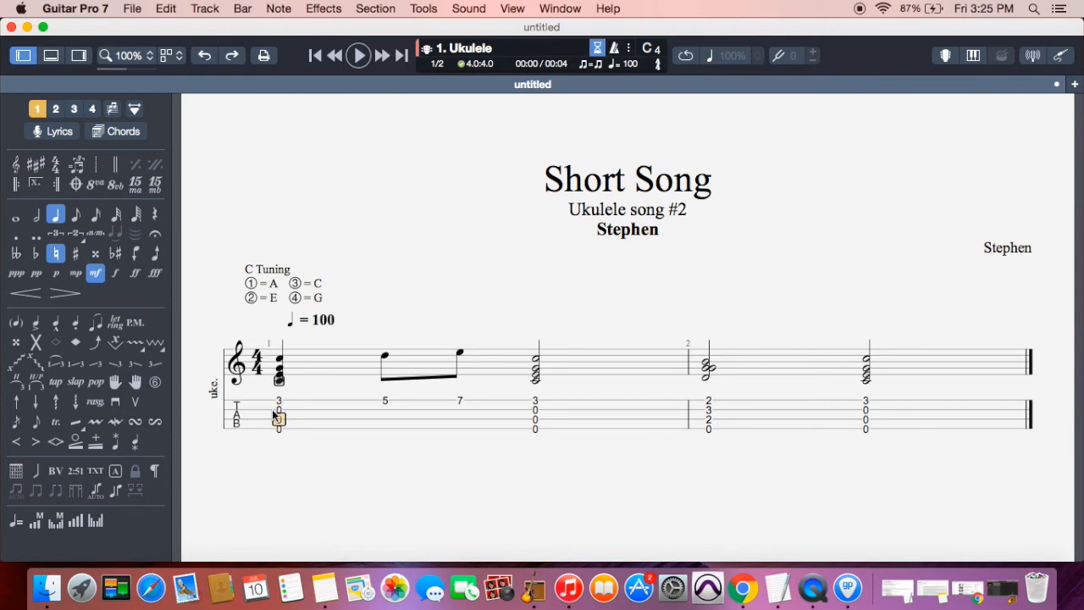
Add a C chord to bar 1's first chord with Display diagram and Display fingering on
{"action": "left_click", "coordinate": [281, 401]}
{"action": "left_click", "coordinate": [279, 429]}
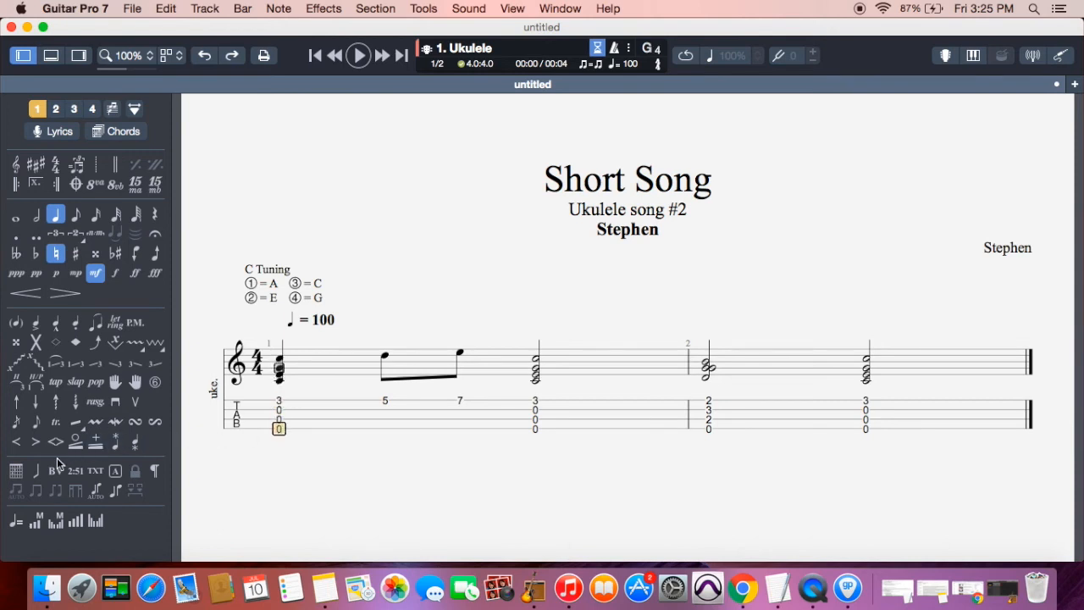
{"action": "left_click", "coordinate": [16, 474]}
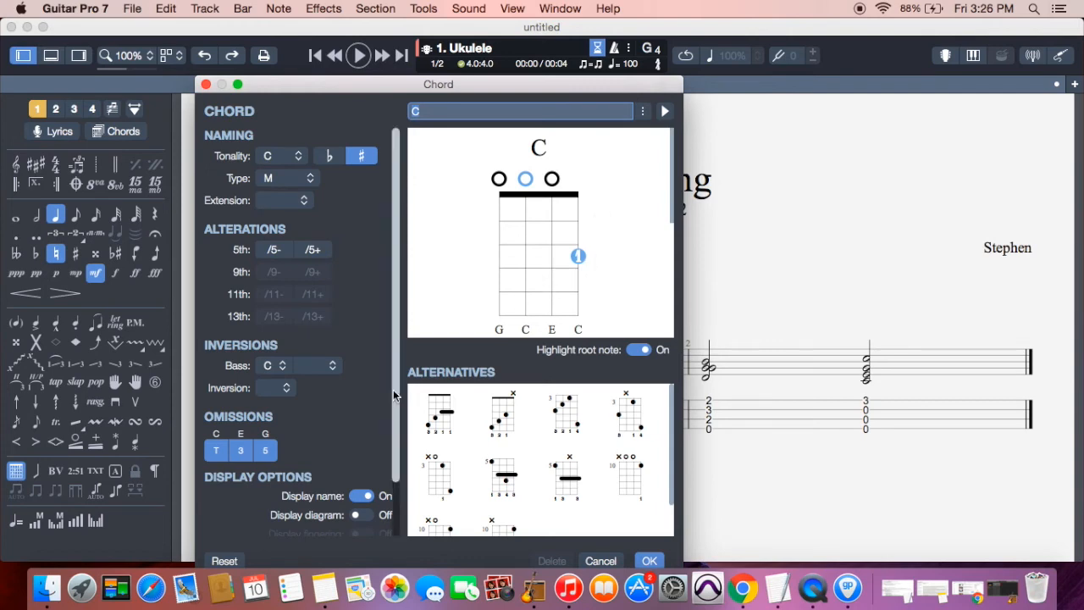
{"action": "scroll", "coordinate": [393, 390], "scroll_direction": "down", "scroll_amount": 3}
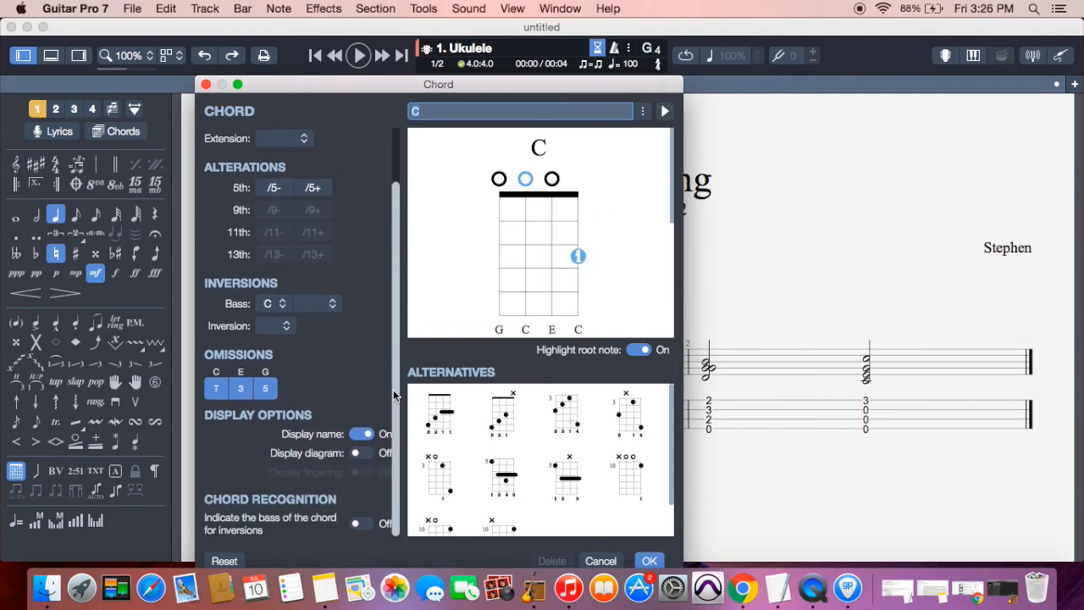
{"action": "left_click", "coordinate": [364, 455]}
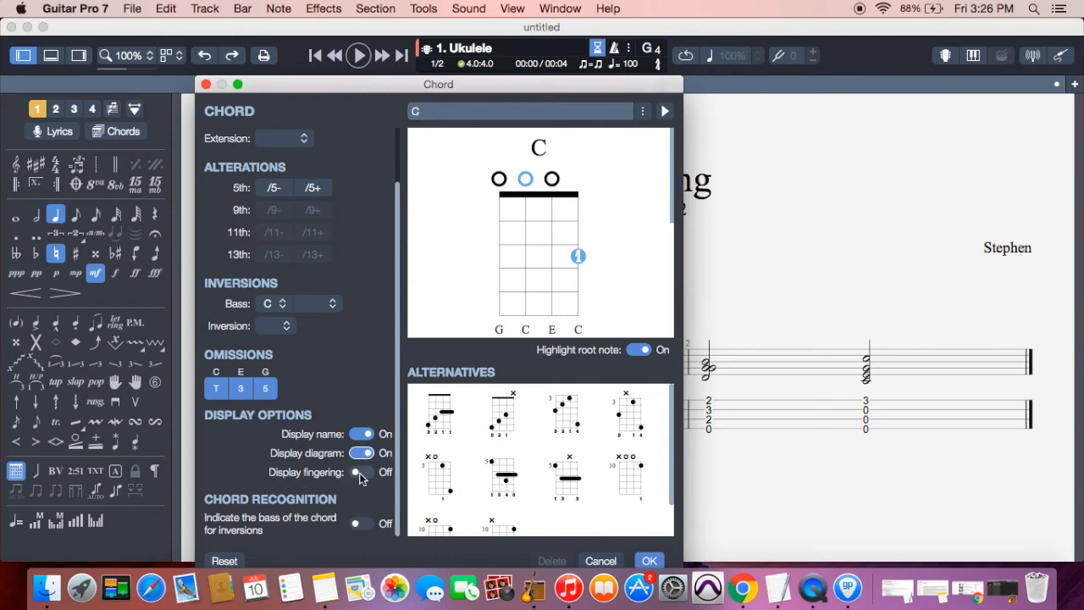
{"action": "left_click", "coordinate": [361, 472]}
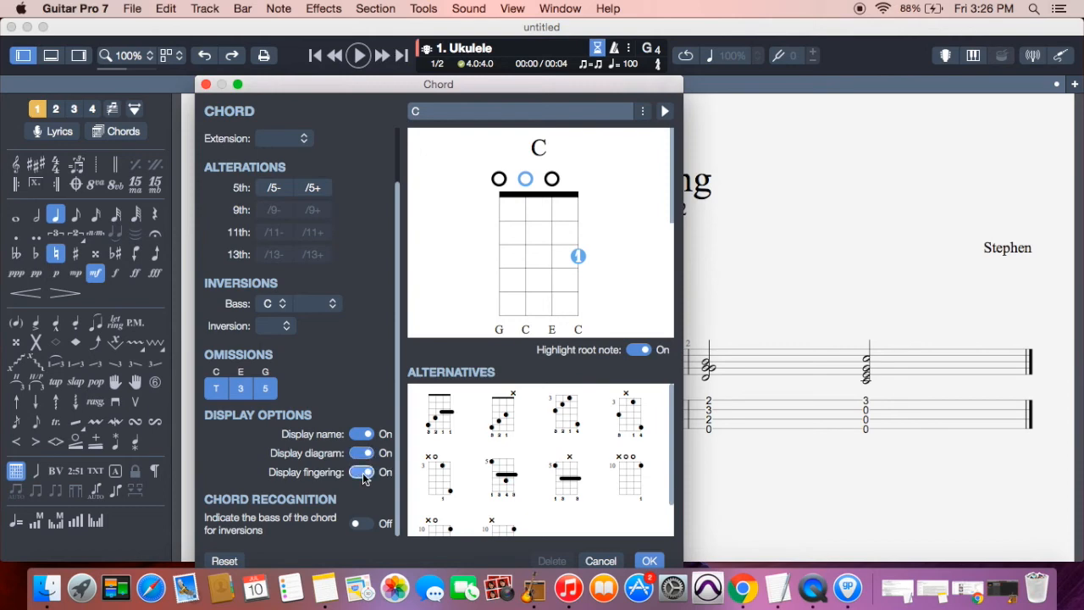
Assign the ring finger to the C chord's fretted note and confirm
{"action": "left_click", "coordinate": [580, 257]}
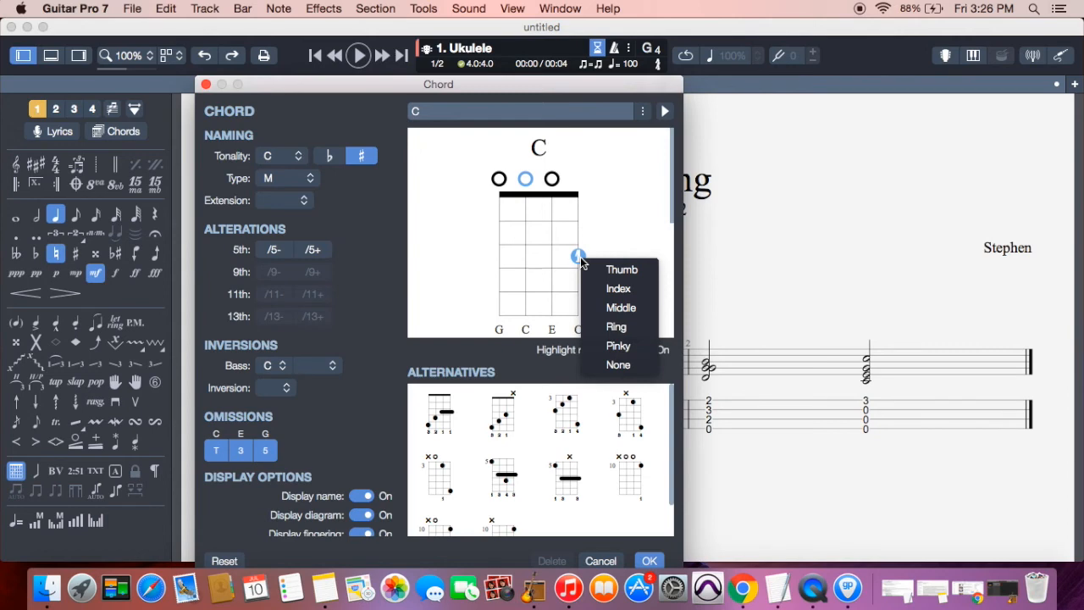
{"action": "left_click", "coordinate": [580, 258]}
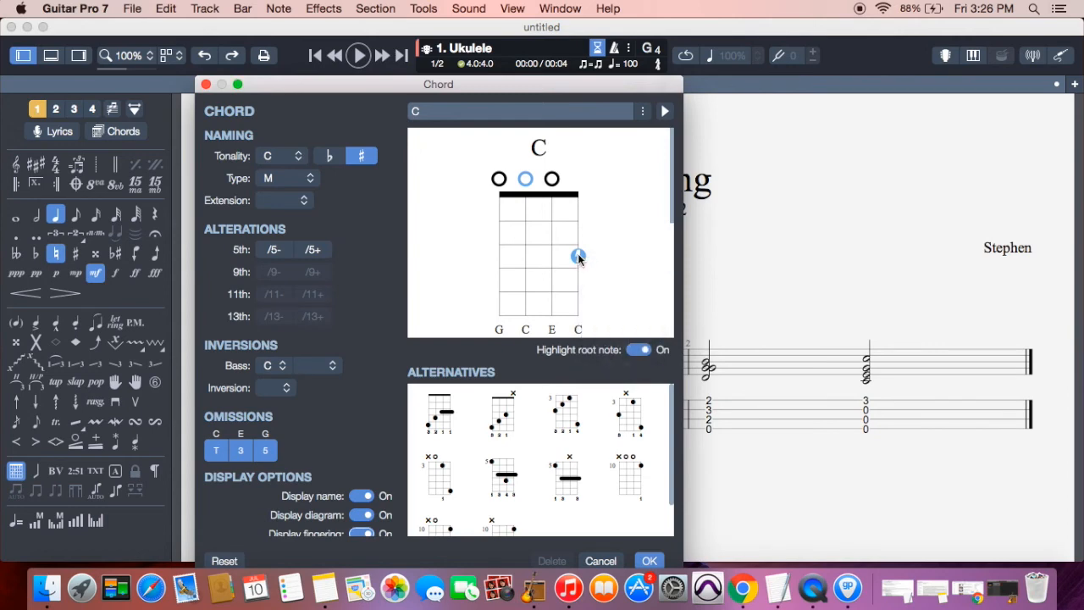
{"action": "left_click", "coordinate": [578, 256]}
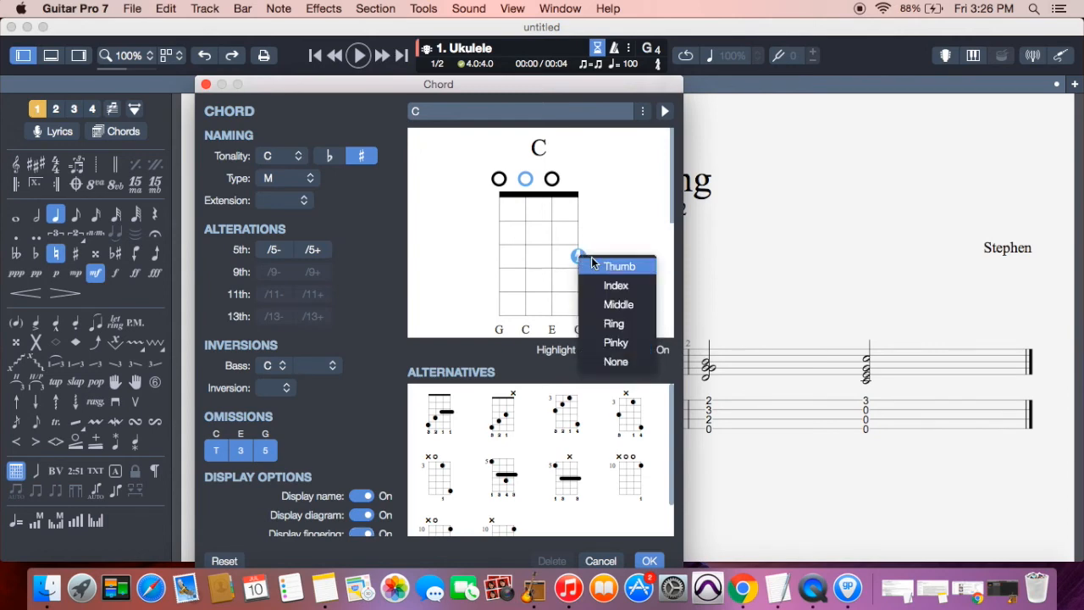
{"action": "left_click", "coordinate": [627, 326]}
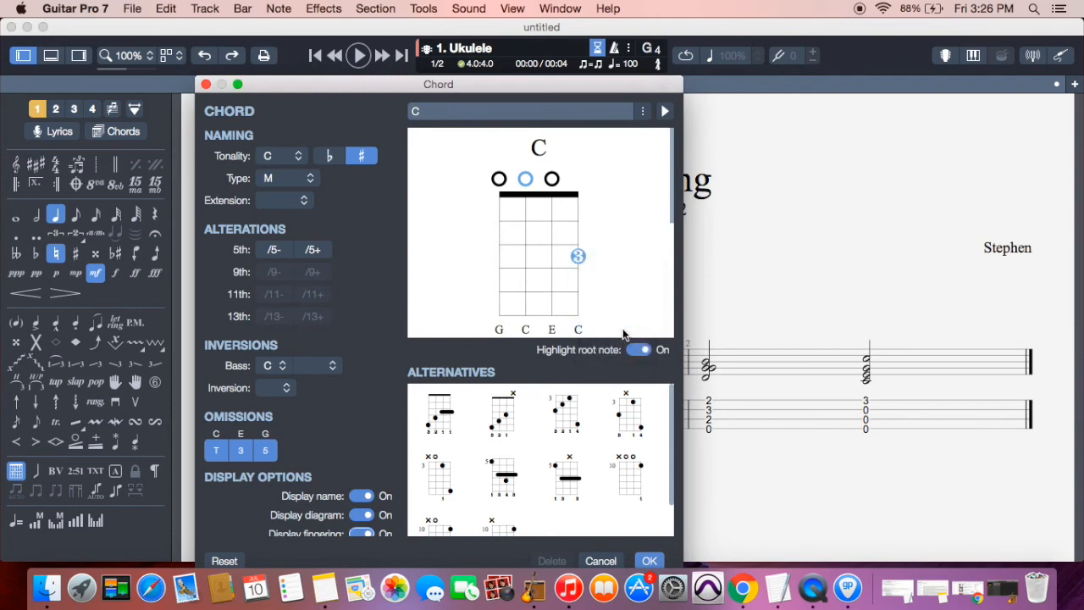
{"action": "left_click", "coordinate": [650, 561]}
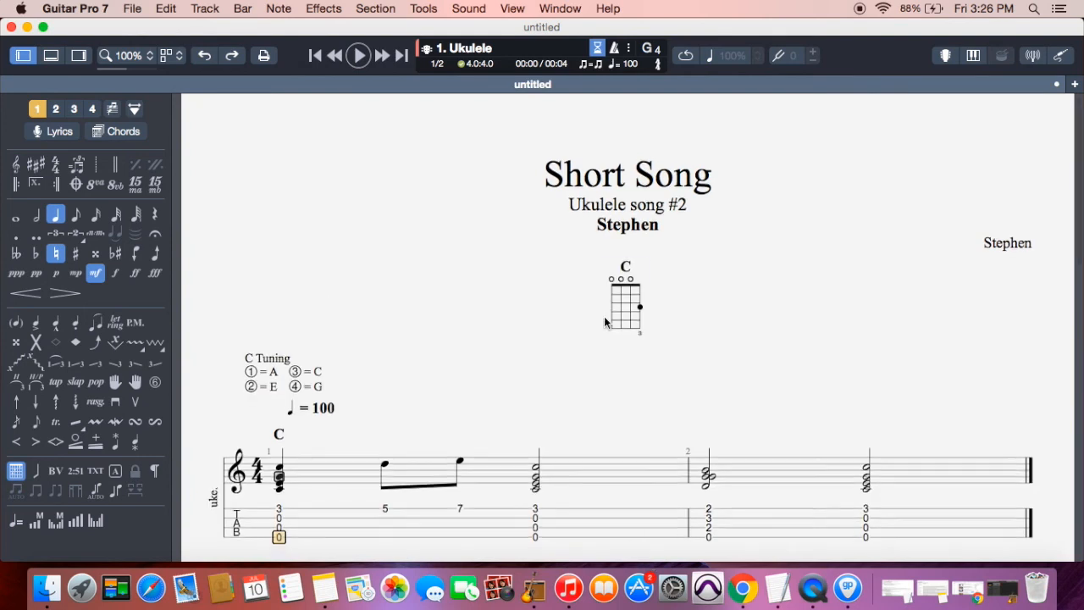
{"action": "scroll", "coordinate": [592, 315], "scroll_direction": "down", "scroll_amount": 5}
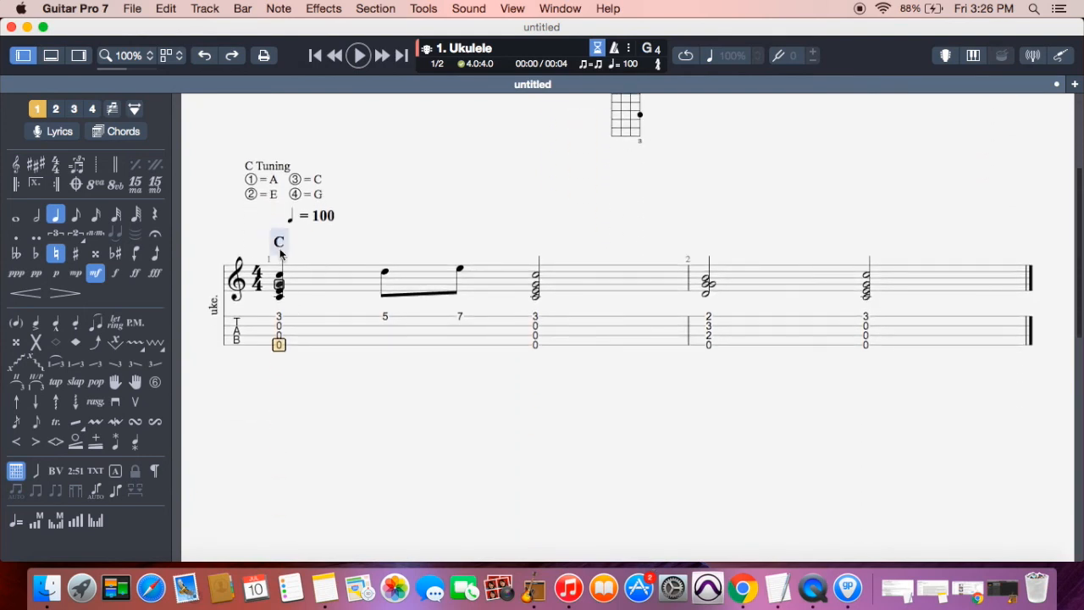
Turn off Display diagram for the C chord so only its name shows
{"action": "scroll", "coordinate": [492, 186], "scroll_direction": "up", "scroll_amount": 4}
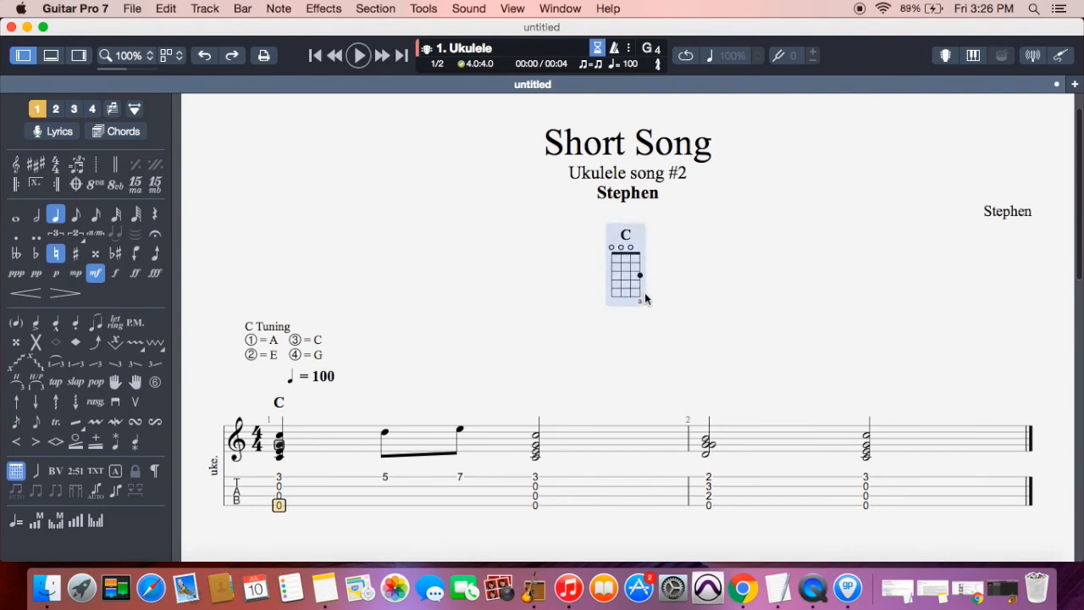
{"action": "left_click", "coordinate": [17, 472]}
{"action": "scroll", "coordinate": [350, 438], "scroll_direction": "down", "scroll_amount": 2}
{"action": "left_click", "coordinate": [363, 453]}
{"action": "left_click", "coordinate": [648, 560]}
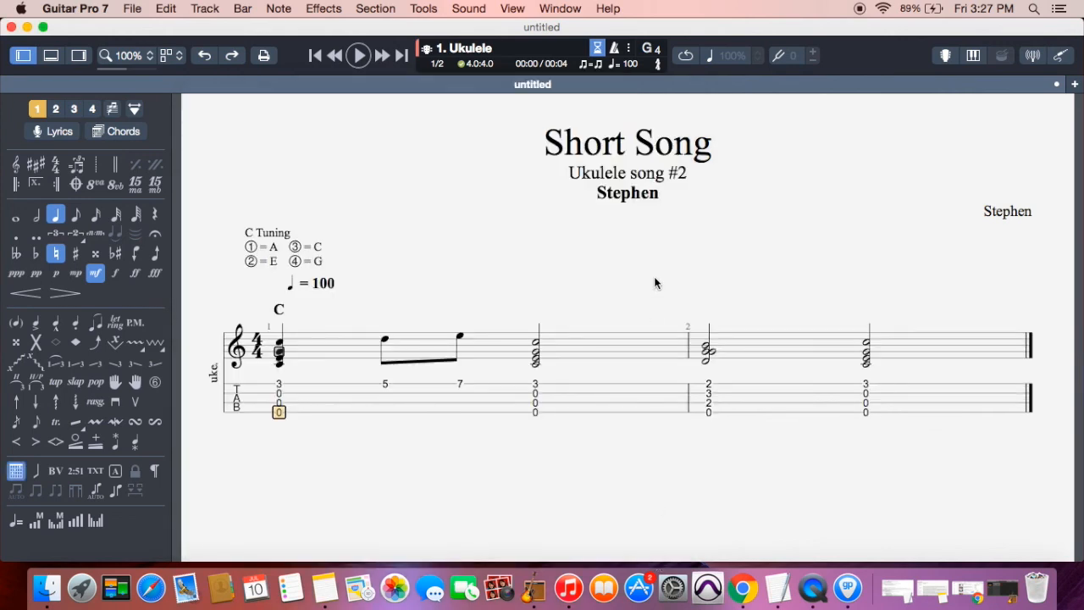
{"action": "left_click", "coordinate": [708, 411]}
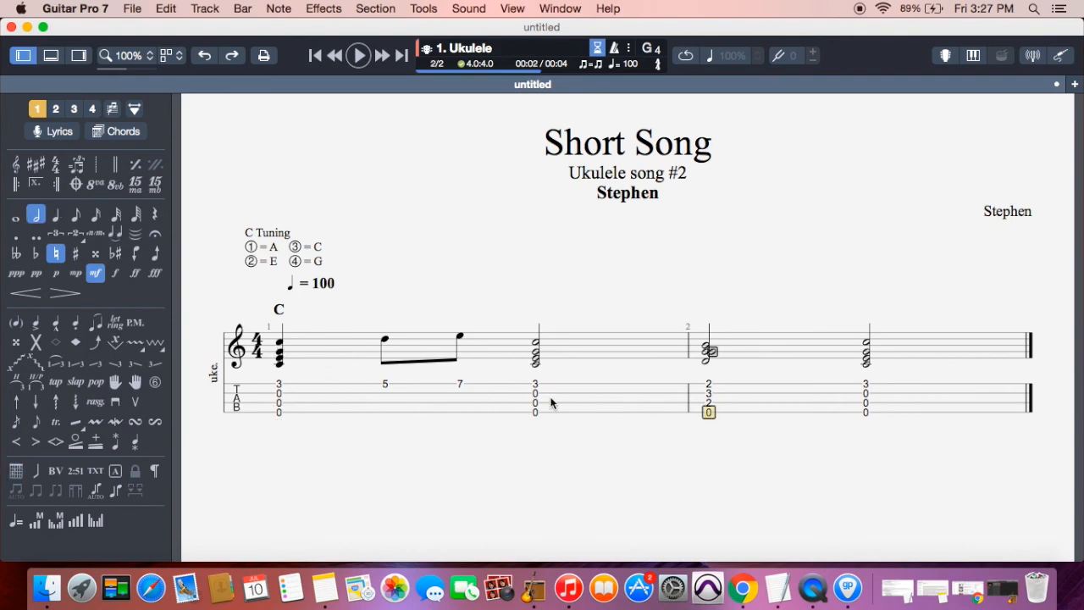
Name bar 2's first chord G, splitting the fret-2 barre into separate fingers
{"action": "left_click", "coordinate": [16, 475]}
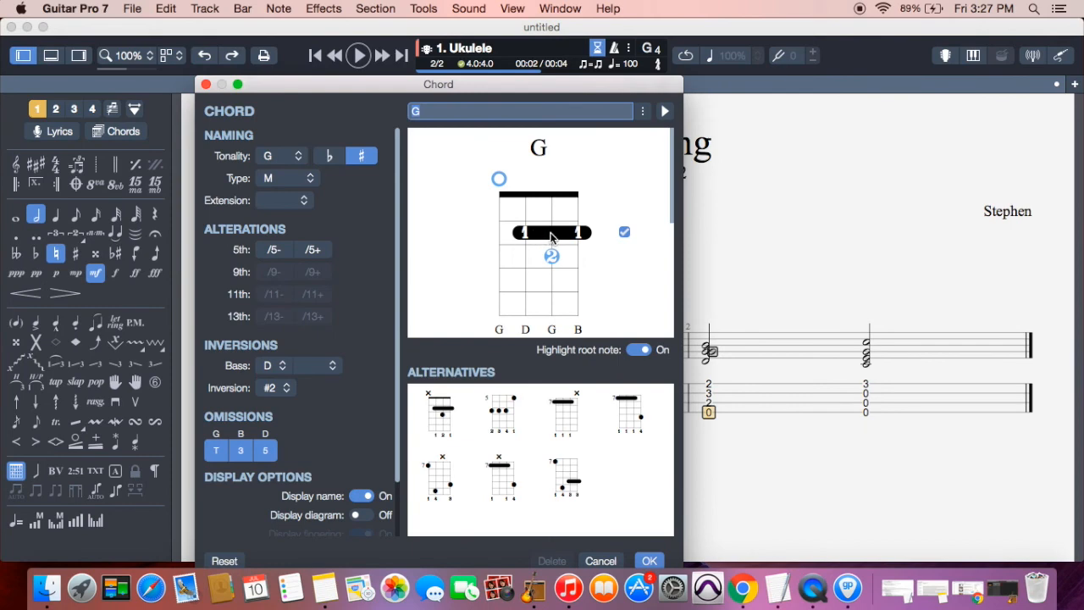
{"action": "left_click", "coordinate": [624, 232]}
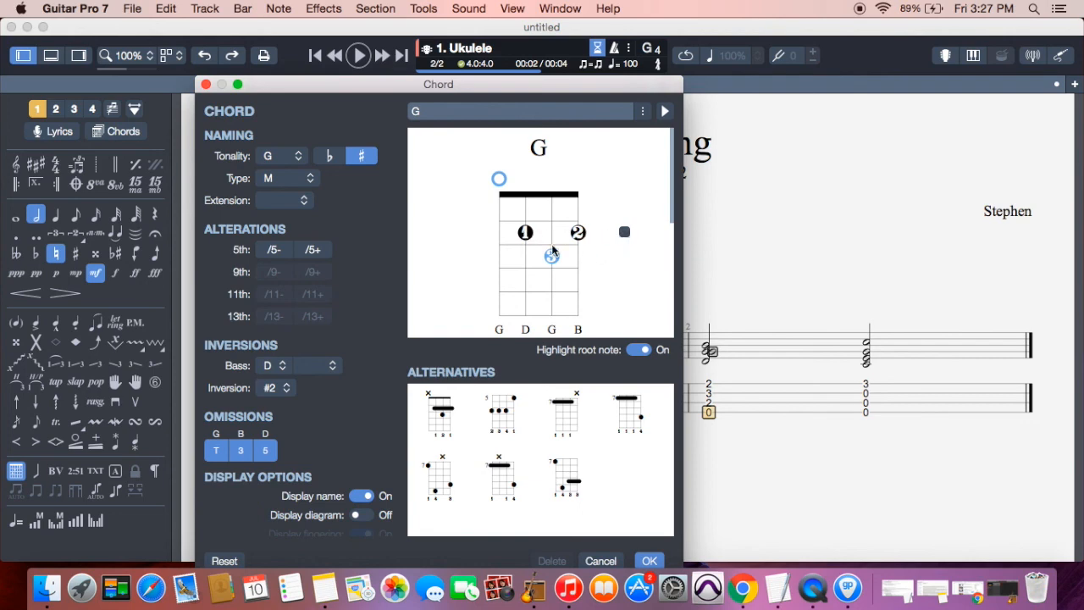
{"action": "left_click", "coordinate": [648, 559]}
Name bar 2's last chord C with the ring finger on its fretted note
{"action": "left_click", "coordinate": [867, 414]}
{"action": "left_click", "coordinate": [17, 471]}
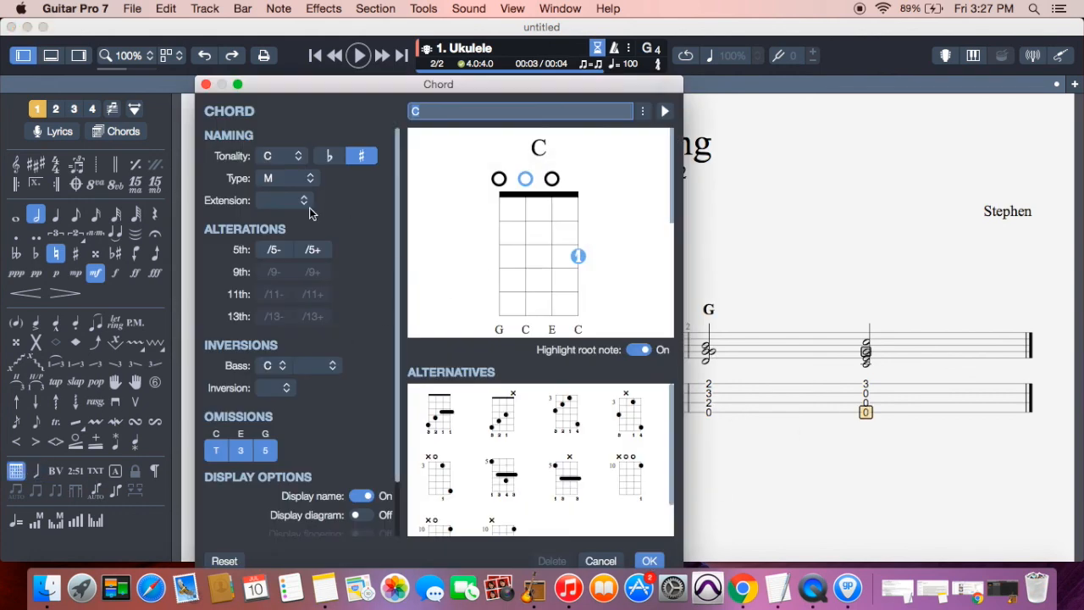
{"action": "left_click", "coordinate": [579, 257]}
{"action": "left_click", "coordinate": [607, 325]}
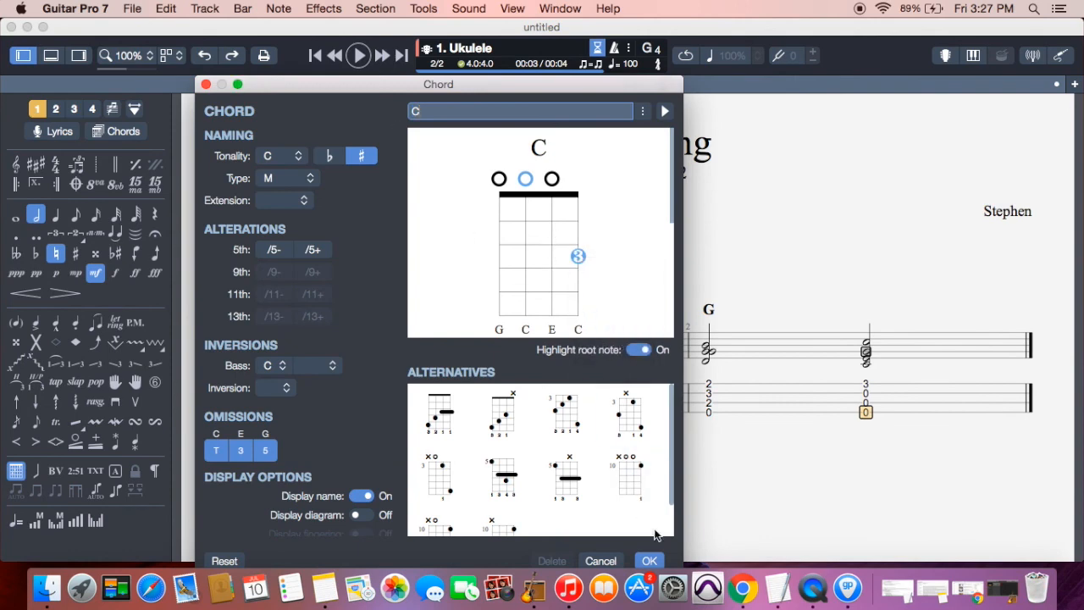
{"action": "left_click", "coordinate": [650, 561]}
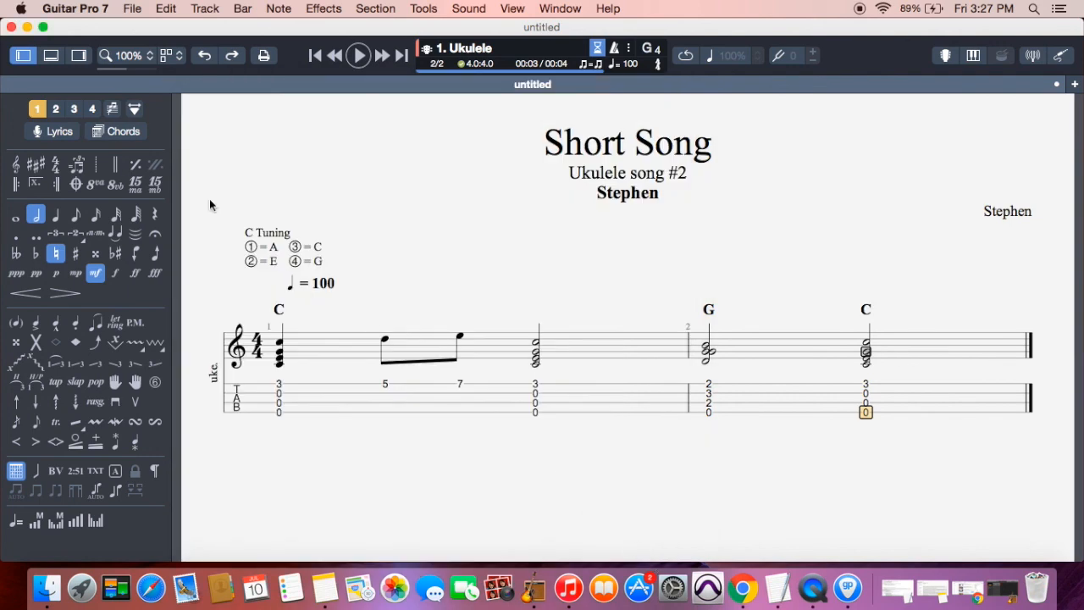
Save the score as 'short song' in the Documents folder
{"action": "left_click", "coordinate": [135, 8]}
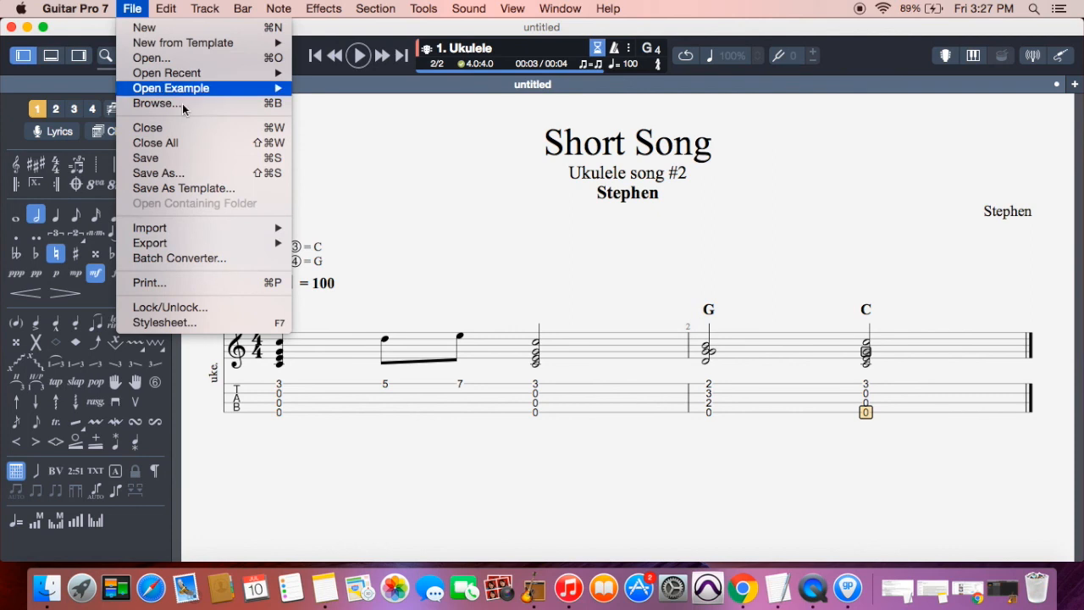
{"action": "mouse_move", "coordinate": [229, 243]}
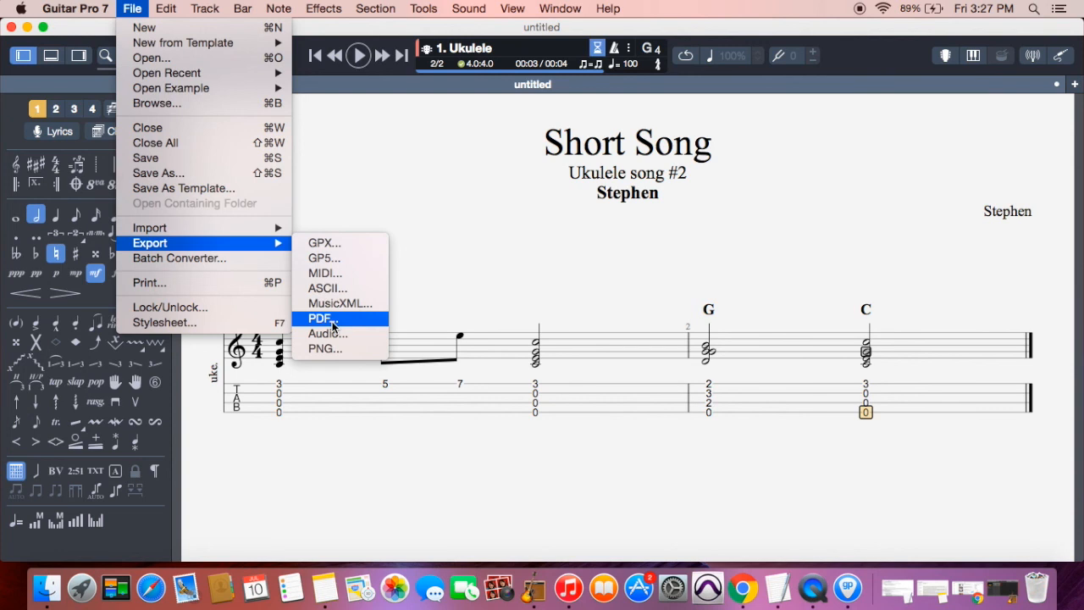
{"action": "left_click", "coordinate": [216, 165]}
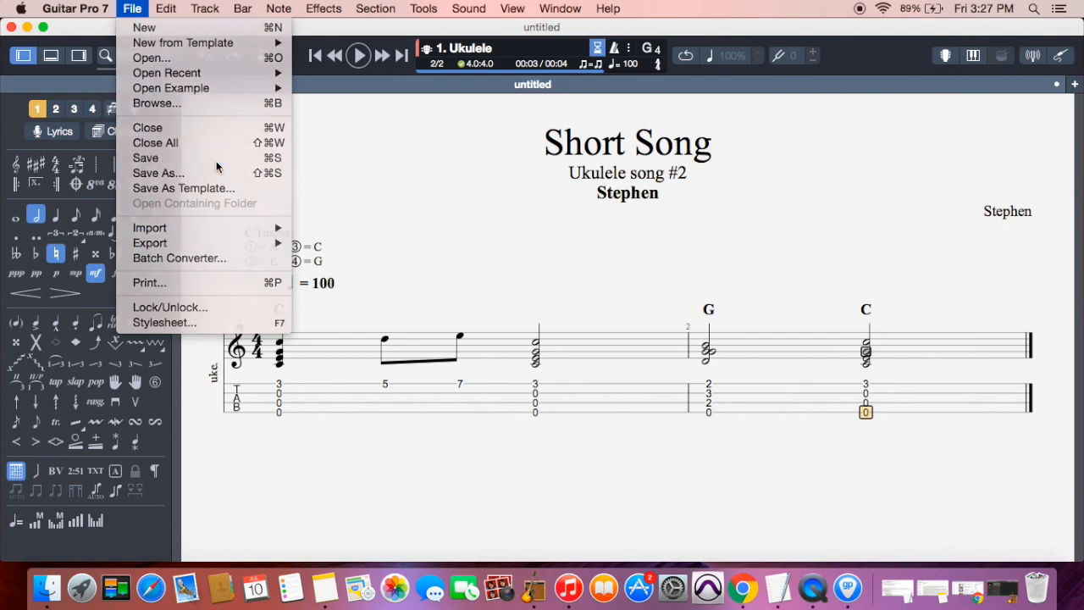
{"action": "type", "text": "short son"}
{"action": "type", "text": "g"}
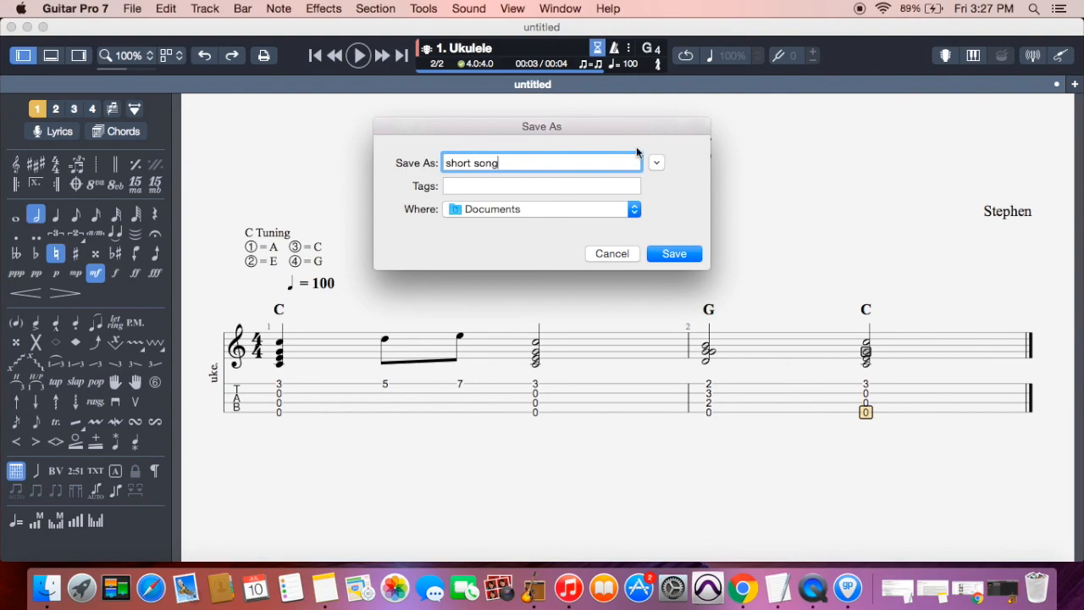
{"action": "left_click", "coordinate": [680, 259]}
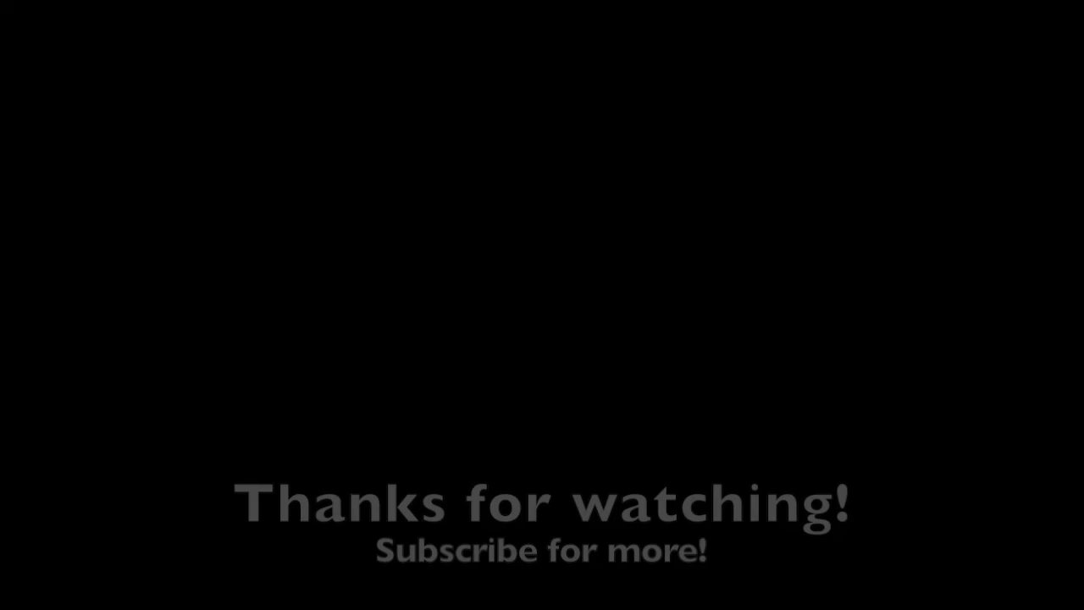